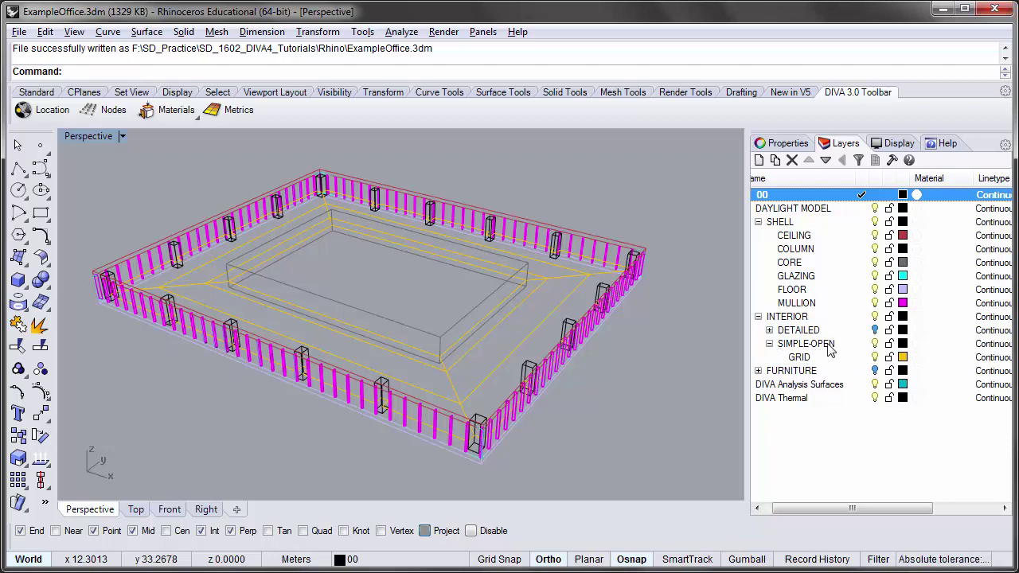
# - Set the Perspective viewport to Shaded and hide the CEILING layer
pyautogui.click(96, 136)
pyautogui.click(170, 191)
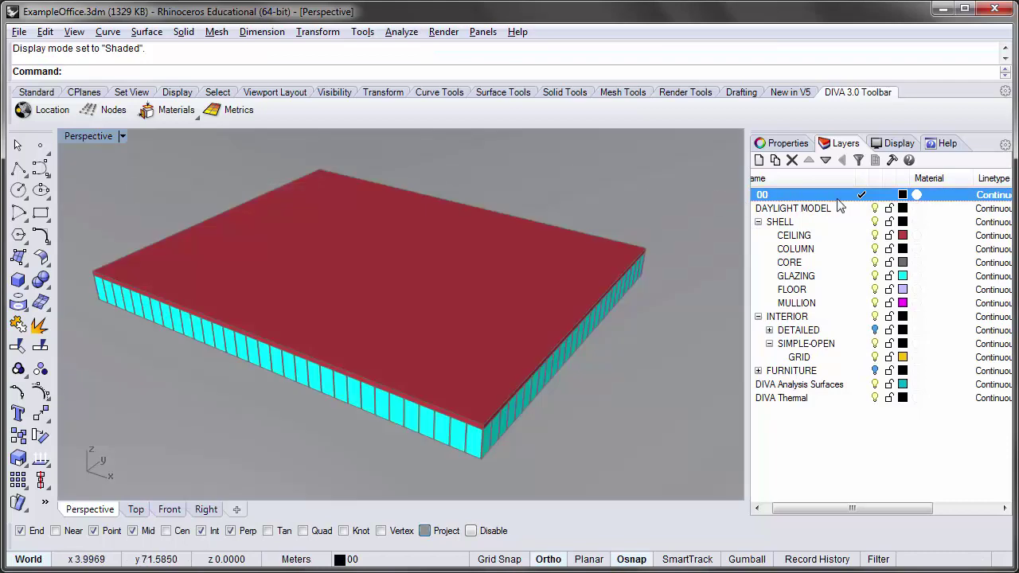
pyautogui.click(874, 235)
# - Orbit and zoom around the office to inspect the yellow floor grid, core and columns
pyautogui.moveTo(655, 273); pyautogui.dragTo(592, 277, button='right')
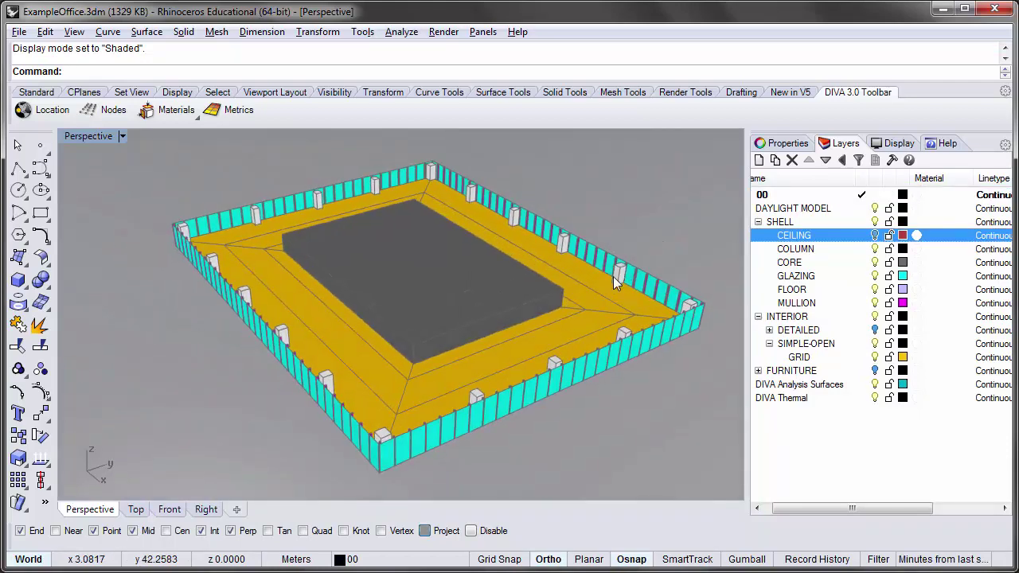
pyautogui.click(300, 309)
pyautogui.click(285, 322)
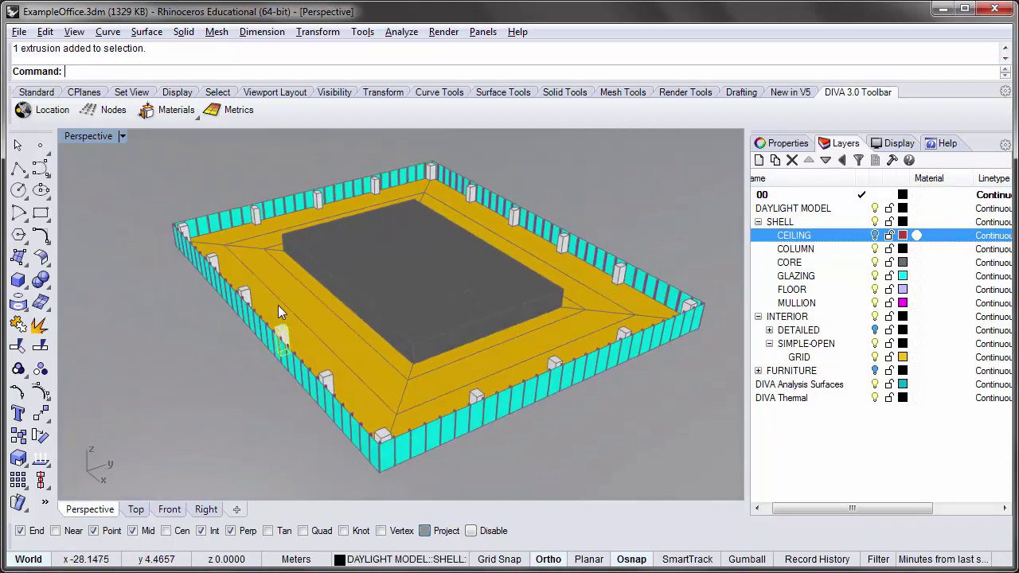
pyautogui.click(277, 299)
pyautogui.press('Escape')
pyautogui.moveTo(266, 263)
pyautogui.mouseDown(button='right')
pyautogui.moveTo(228, 250)
pyautogui.moveTo(224, 273)
pyautogui.moveTo(265, 268)
pyautogui.mouseUp(button='right')
pyautogui.scroll(3, 263, 242)
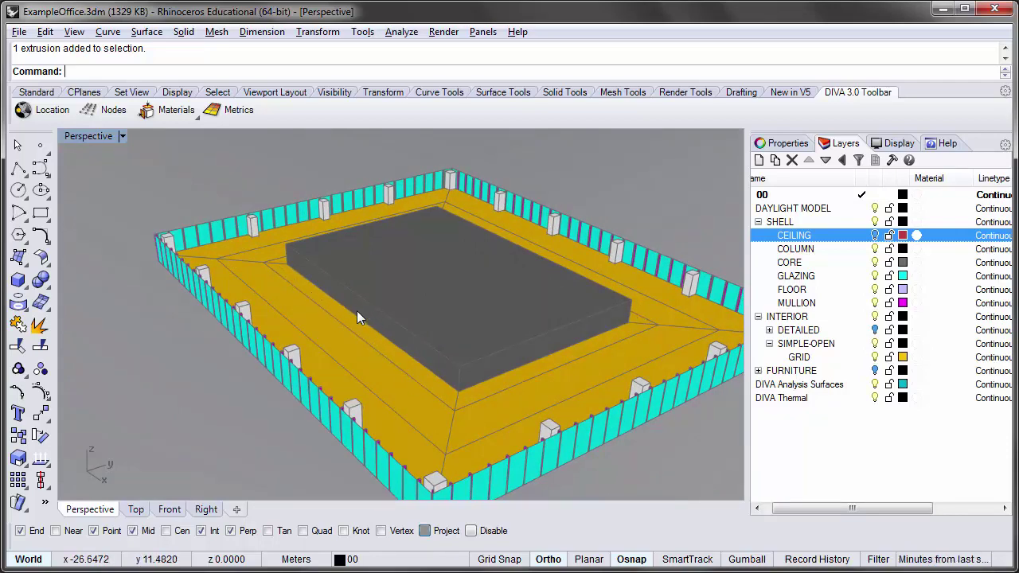
pyautogui.moveTo(358, 308); pyautogui.dragTo(298, 282, button='right')
pyautogui.moveTo(412, 421); pyautogui.dragTo(295, 268, button='right')
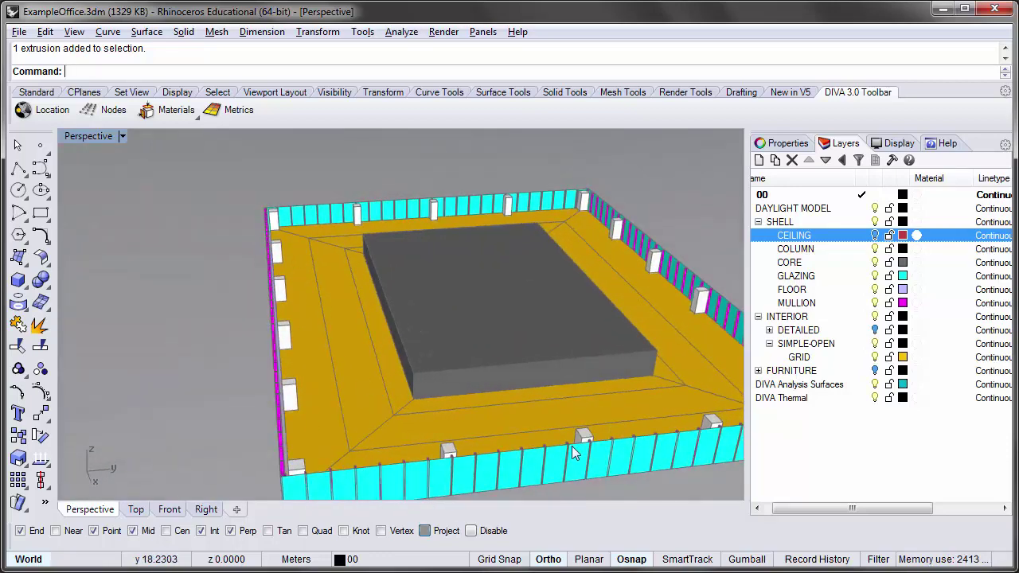
pyautogui.moveTo(265, 392); pyautogui.dragTo(682, 264, button='right')
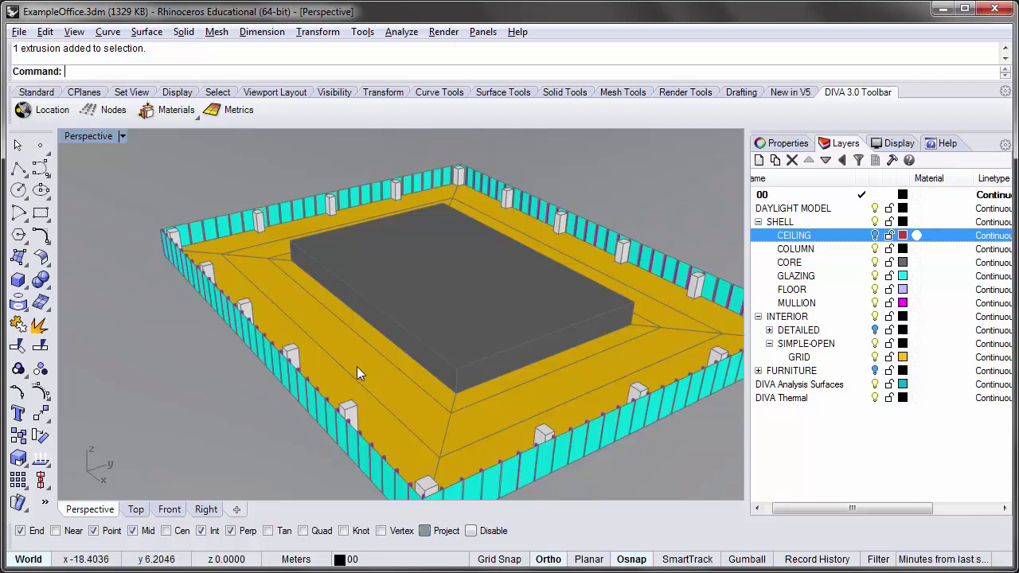
# - Run Dir on the left grid surface and confirm its normal arrows point upward
pyautogui.write('Dir')
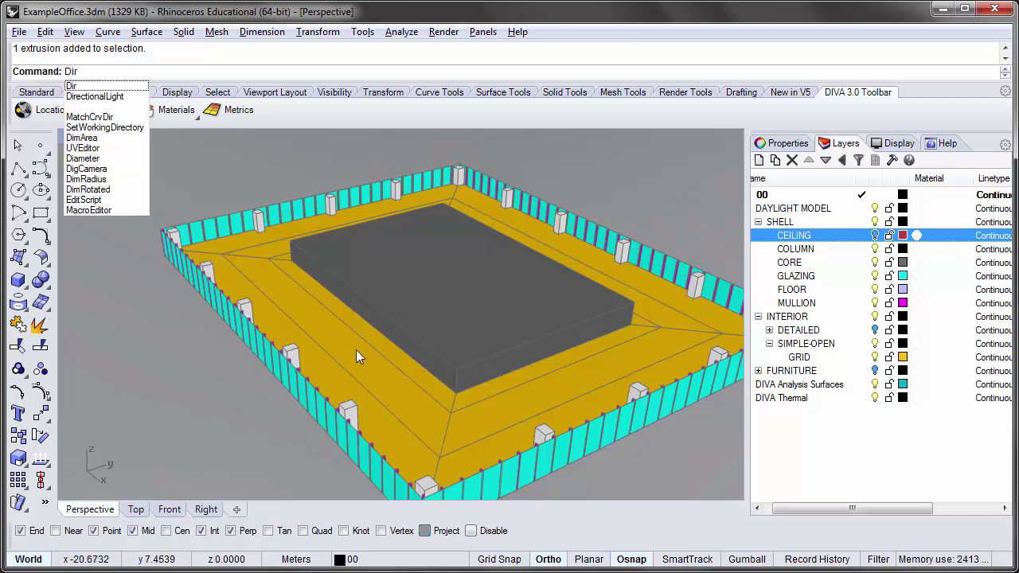
pyautogui.press('Return')
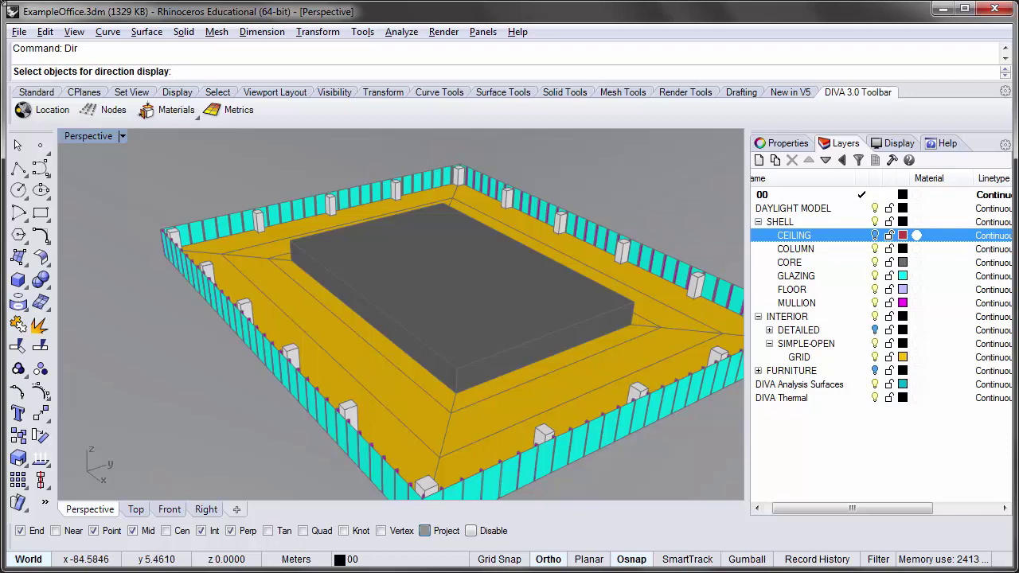
pyautogui.click(329, 327)
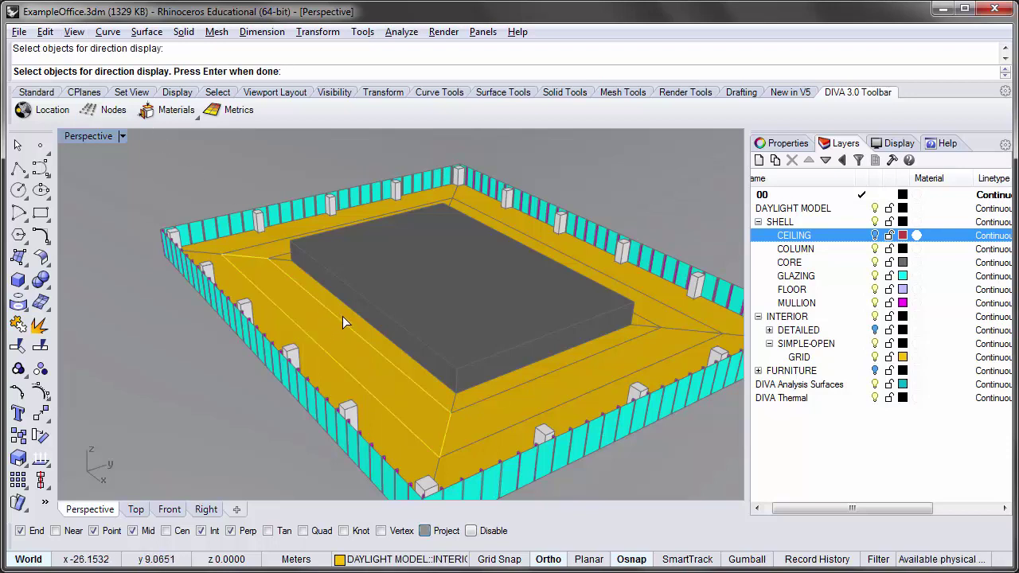
pyautogui.press('Return')
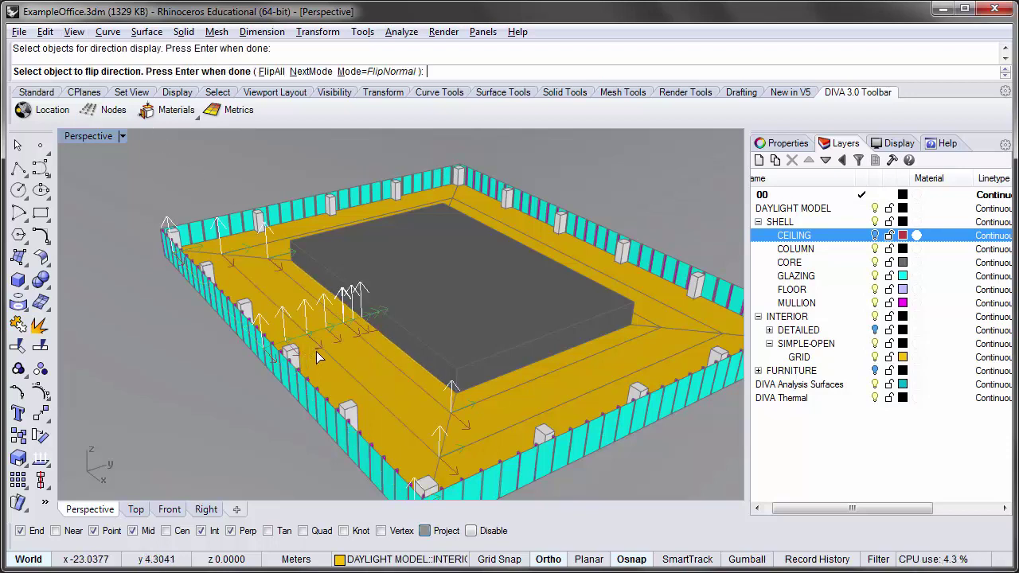
pyautogui.moveTo(309, 348); pyautogui.dragTo(452, 360, button='right')
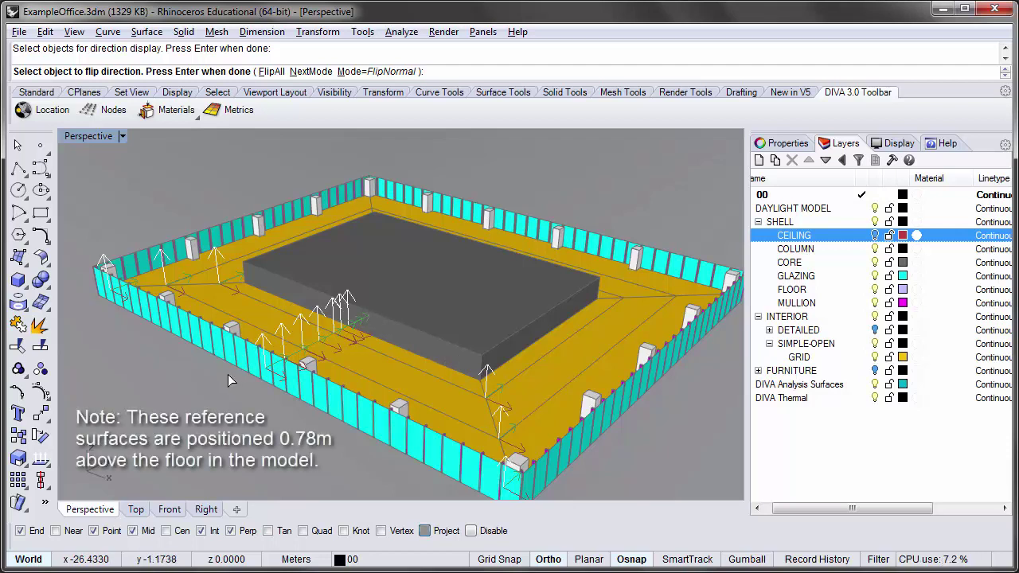
# - End Dir, turn the CEILING layer back on, and view the model in Wireframe
pyautogui.press('Return')
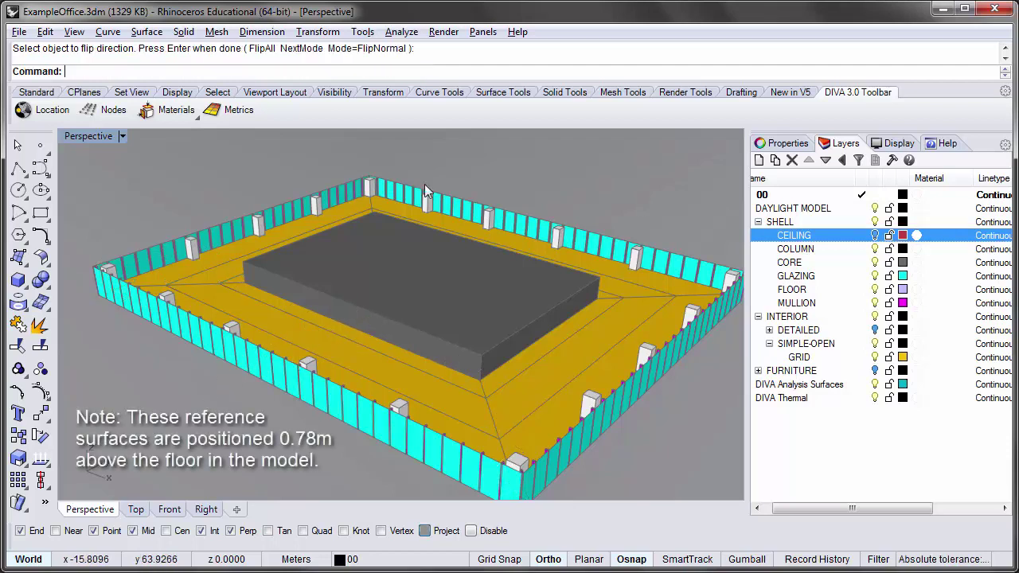
pyautogui.click(875, 235)
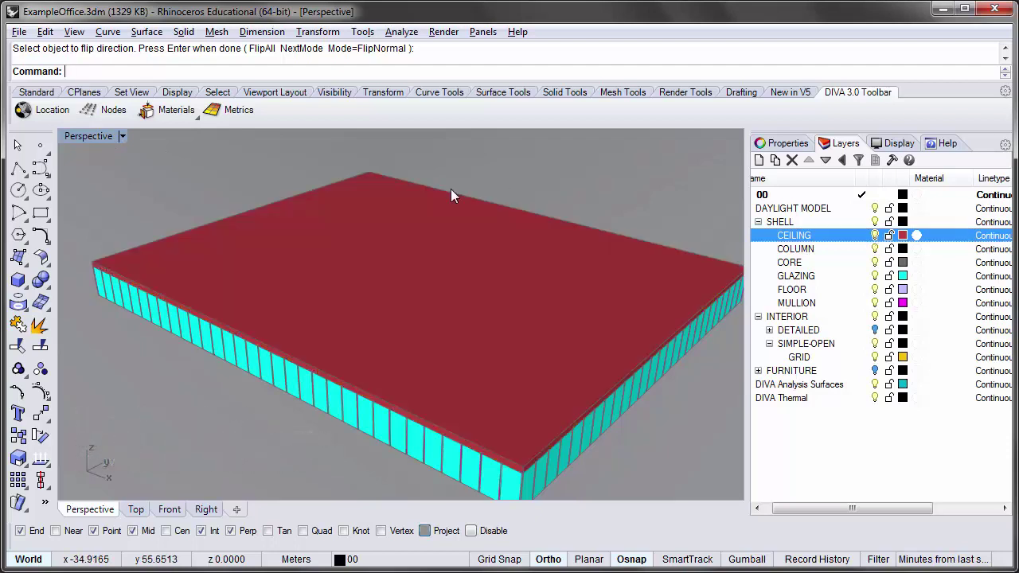
pyautogui.click(95, 138)
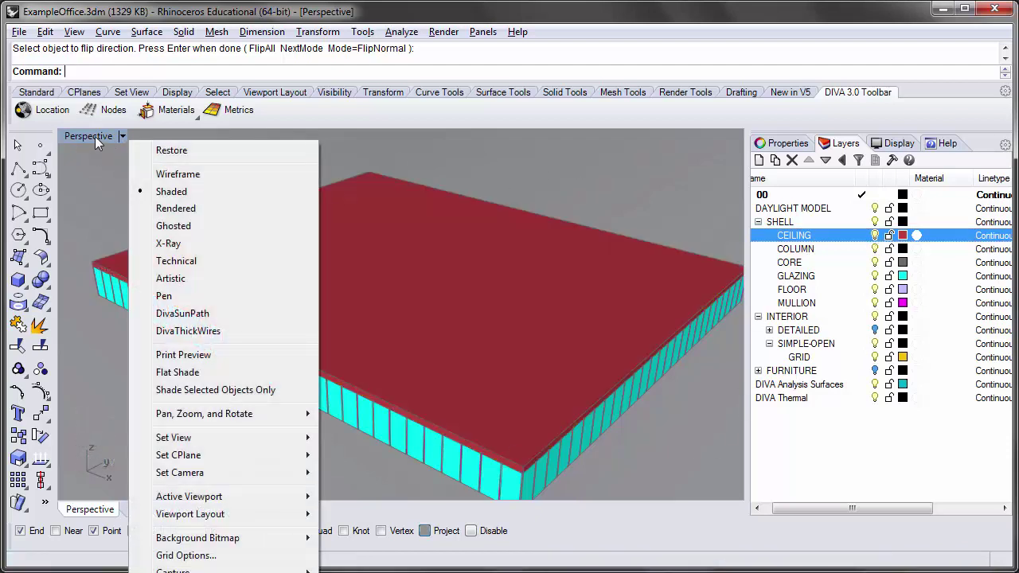
pyautogui.click(170, 174)
pyautogui.moveTo(329, 254); pyautogui.dragTo(409, 305, button='right')
pyautogui.moveTo(459, 207); pyautogui.dragTo(609, 204, button='right')
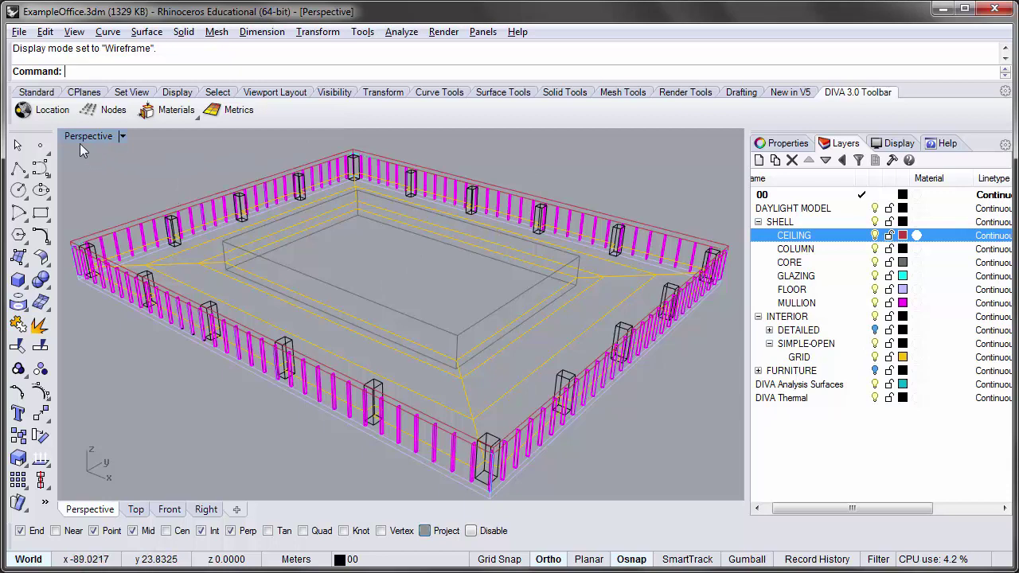
# - Review DIVA layer material assignments, e.g. GenericCeiling_70 ceiling and GenericFloor_20 floor
pyautogui.click(191, 119)
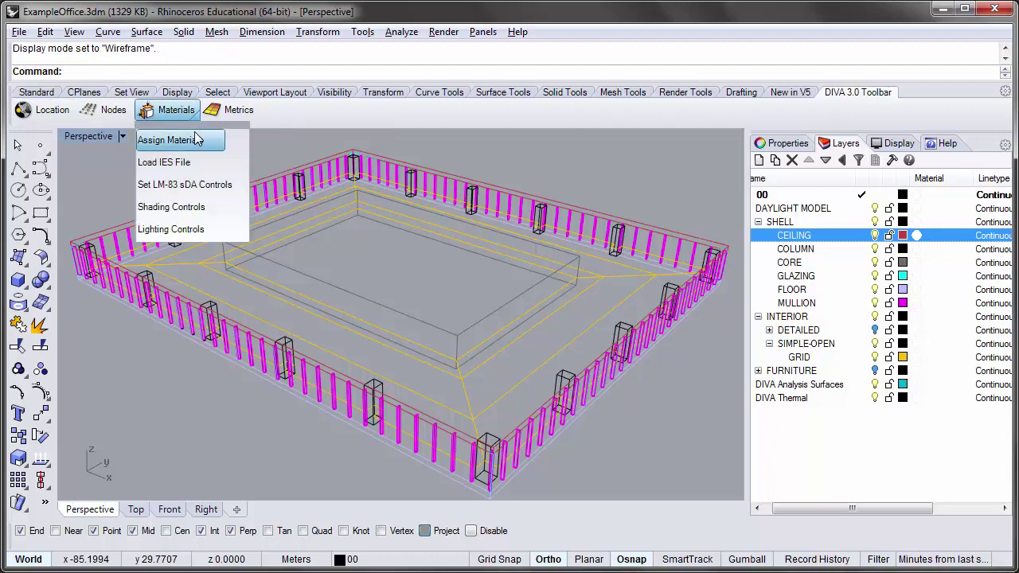
pyautogui.click(208, 138)
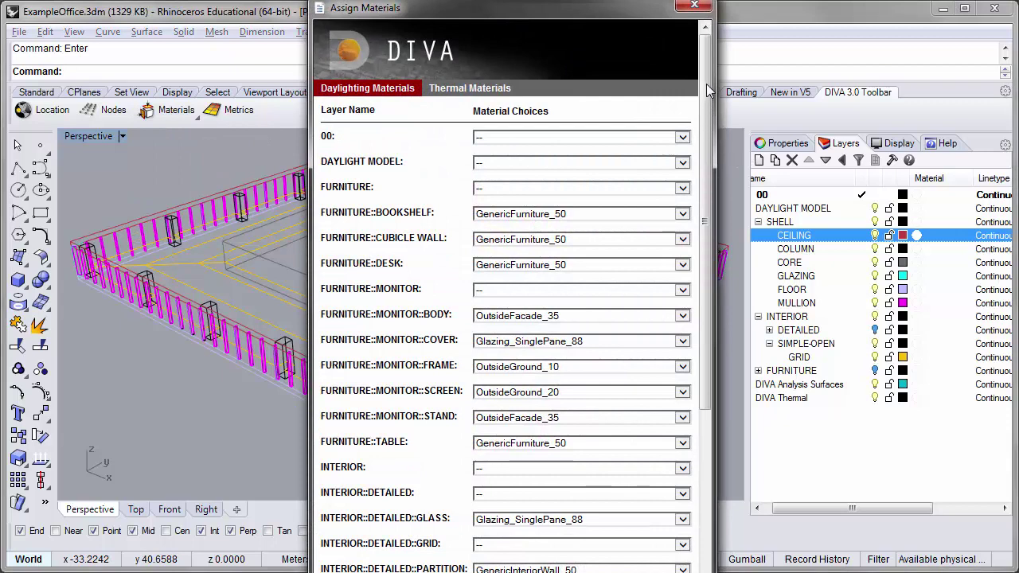
pyautogui.moveTo(707, 92); pyautogui.dragTo(711, 308)
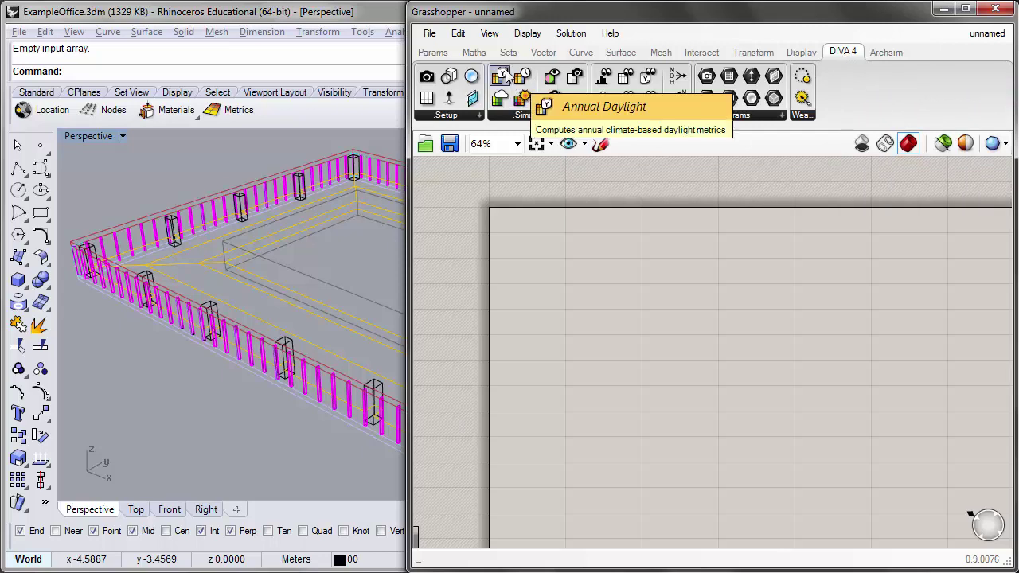
# - Drop a DIVA 4 Annual Daylight component onto the Grasshopper canvas and zoom in
pyautogui.moveTo(506, 74); pyautogui.dragTo(828, 333)
pyautogui.scroll(1, 834, 339)
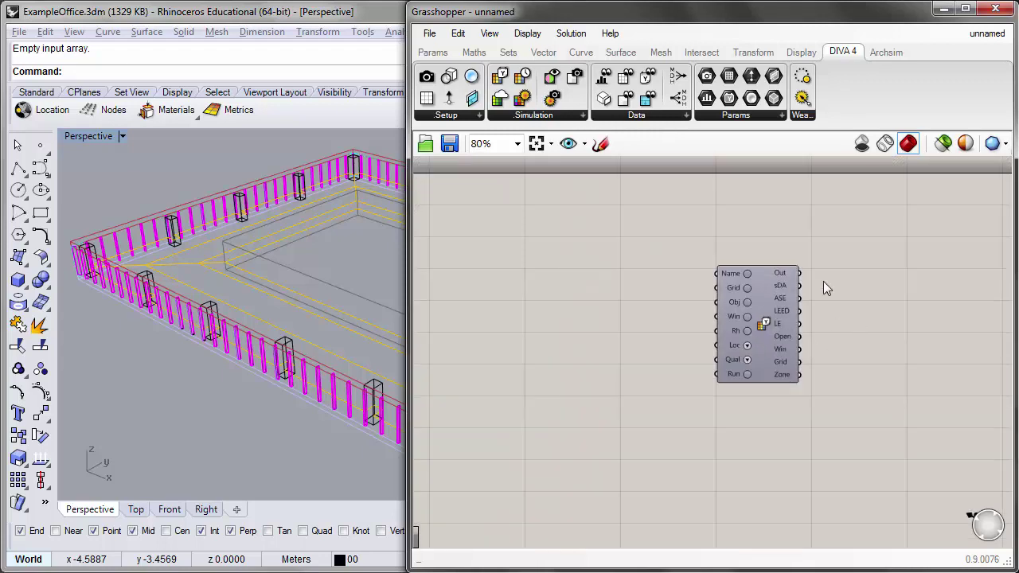
pyautogui.scroll(1, 611, 270)
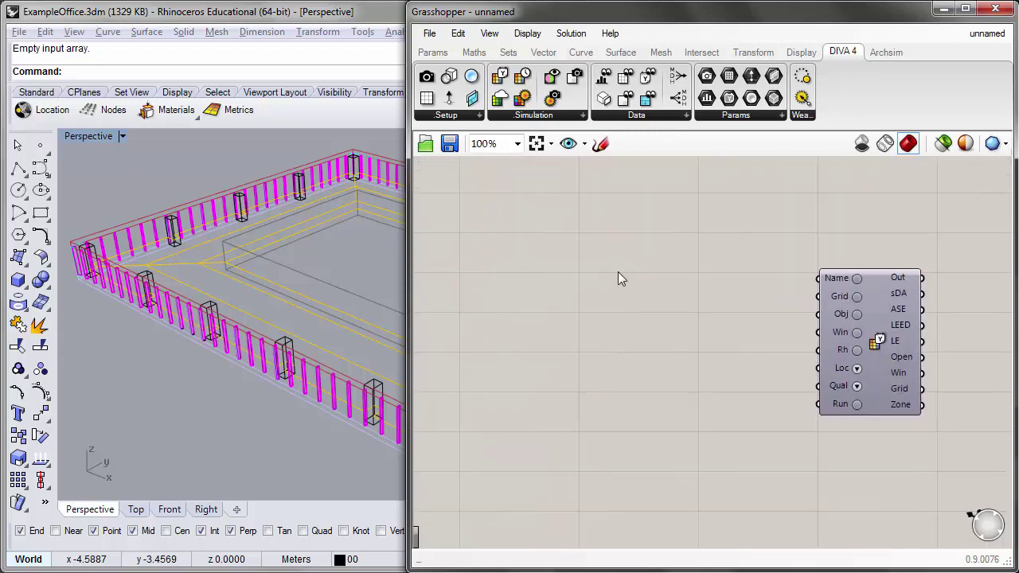
# - Add a text Panel containing OpenOffice\NoShade
pyautogui.doubleClick(540, 268)
pyautogui.write('pan')
pyautogui.click(528, 246)
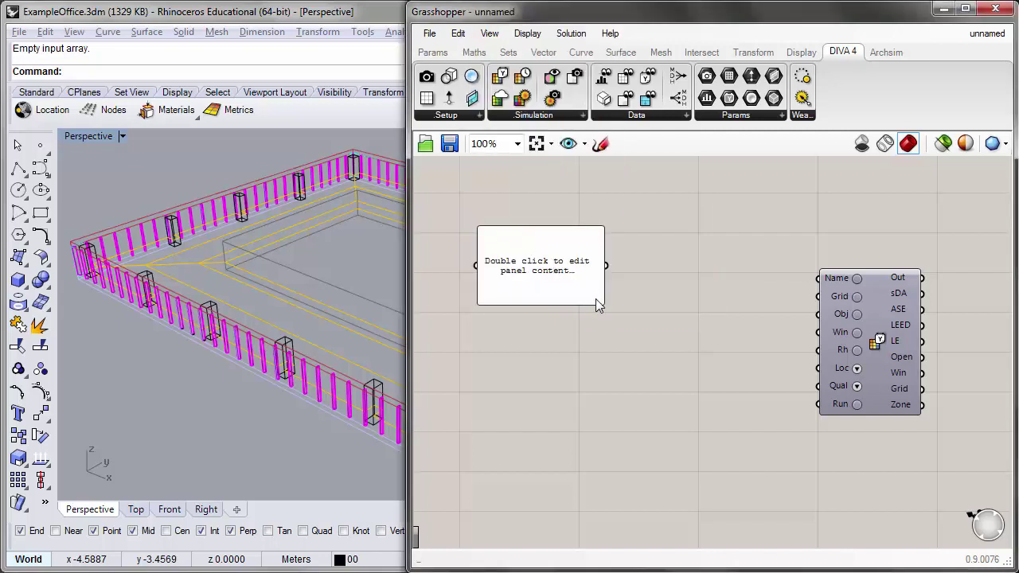
pyautogui.doubleClick(570, 270)
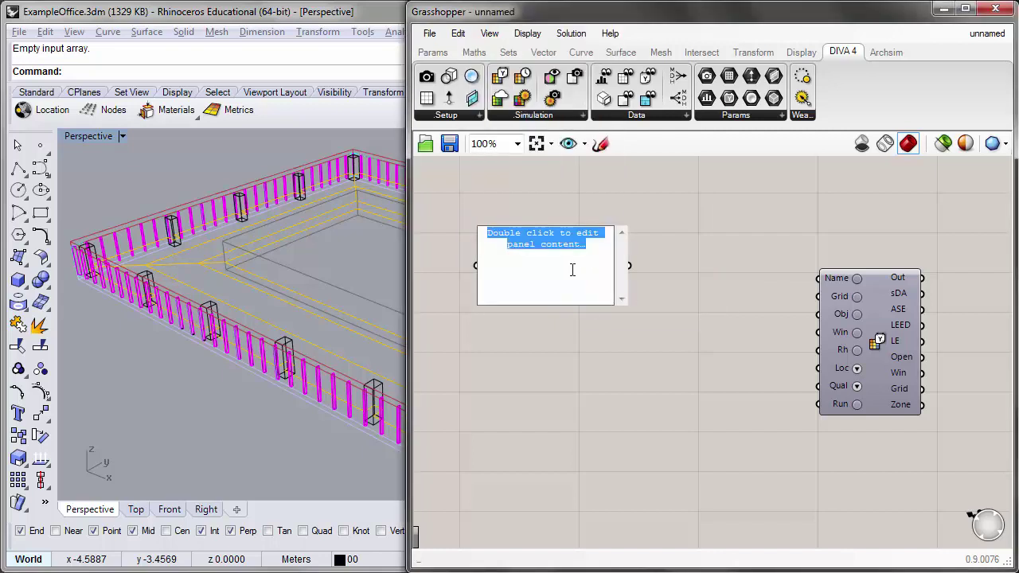
pyautogui.write('o')
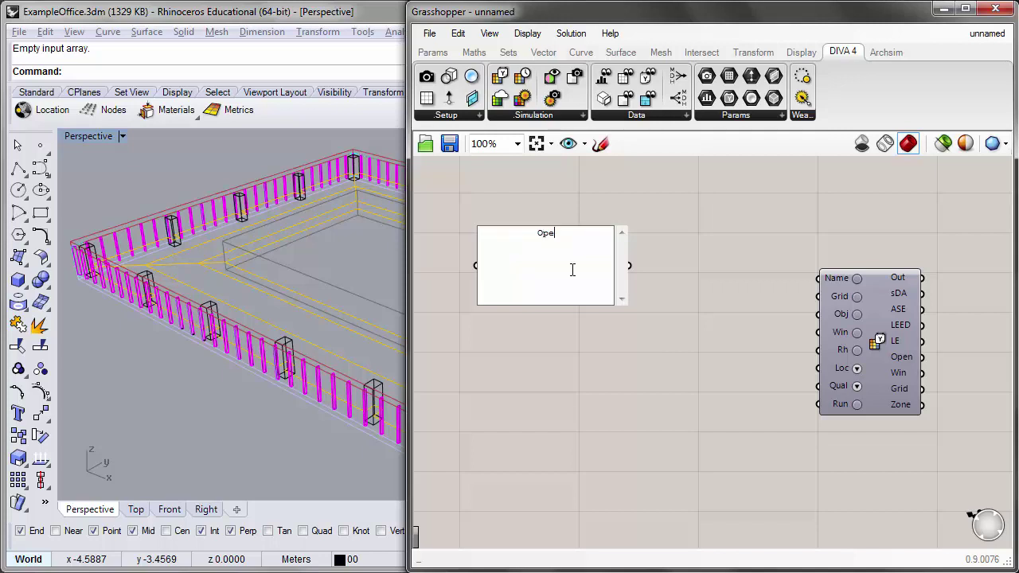
pyautogui.write('penOffice\\NoShade')
pyautogui.click(668, 274)
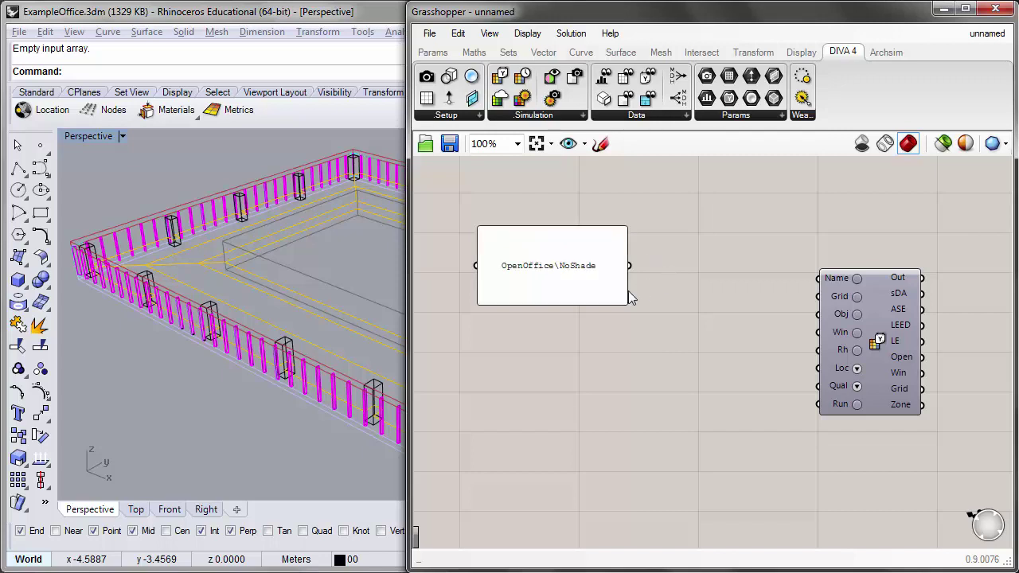
# - Shrink the name panel and wire it into Annual Daylight's Name input
pyautogui.moveTo(624, 299); pyautogui.dragTo(656, 284)
pyautogui.click(568, 252)
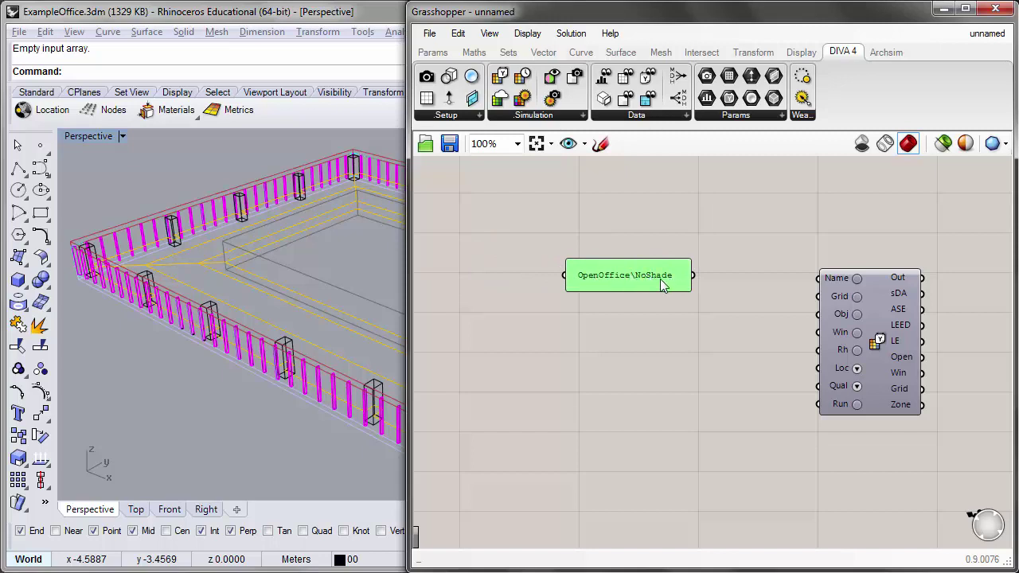
pyautogui.moveTo(660, 280); pyautogui.dragTo(721, 285)
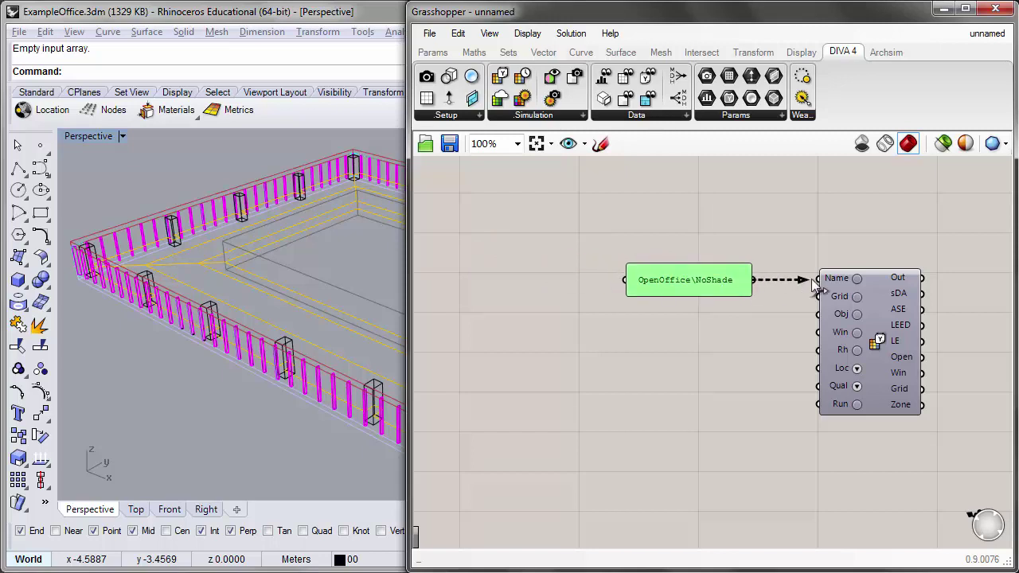
pyautogui.moveTo(817, 278); pyautogui.dragTo(820, 278)
pyautogui.click(772, 315)
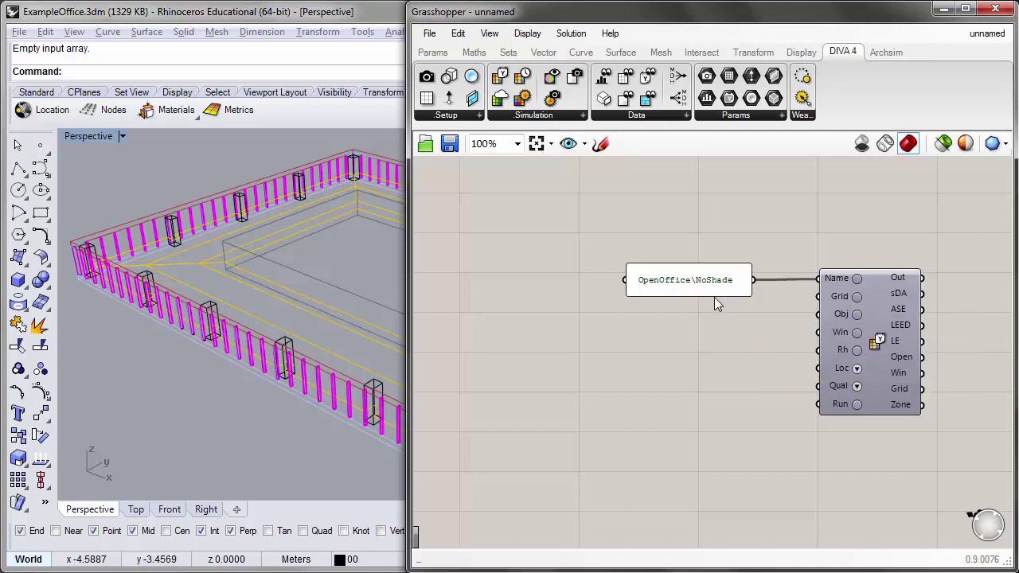
pyautogui.moveTo(714, 287); pyautogui.dragTo(713, 274)
pyautogui.click(714, 295)
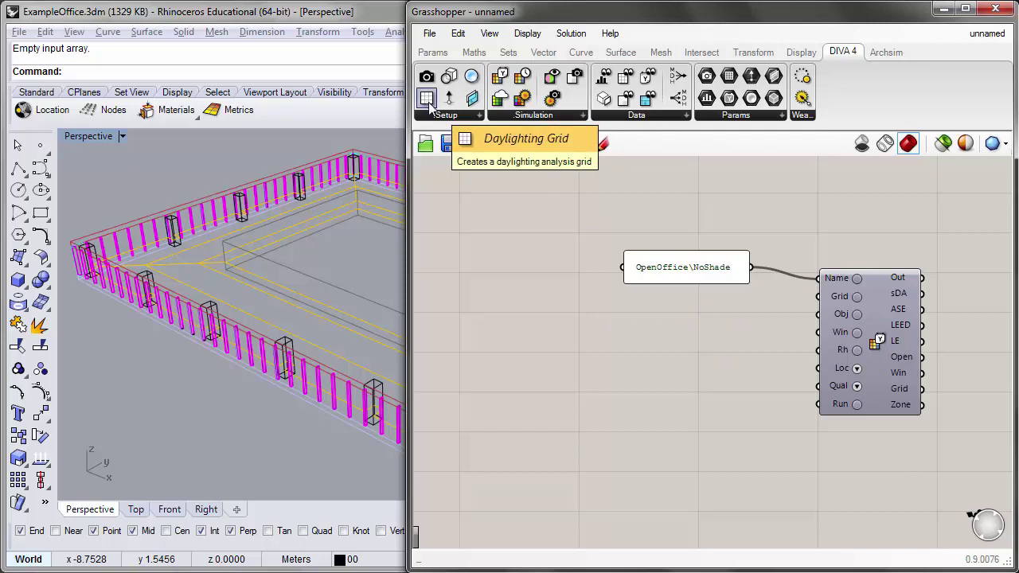
# - Place a DIVA Daylighting Grid component below the name panel, leaving free canvas space
pyautogui.moveTo(431, 105); pyautogui.dragTo(645, 338)
pyautogui.scroll(1, 616, 347)
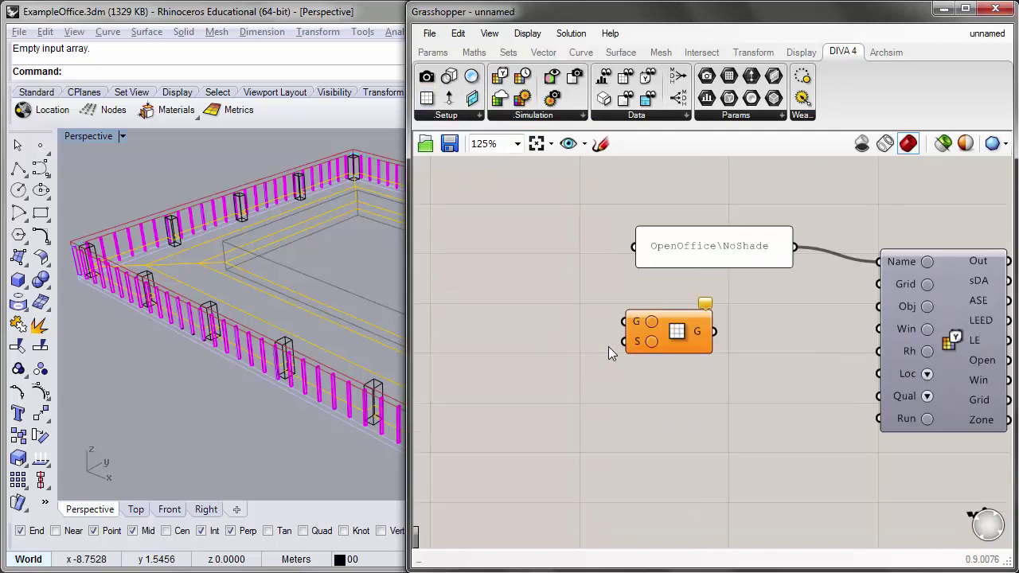
pyautogui.scroll(1, 636, 320)
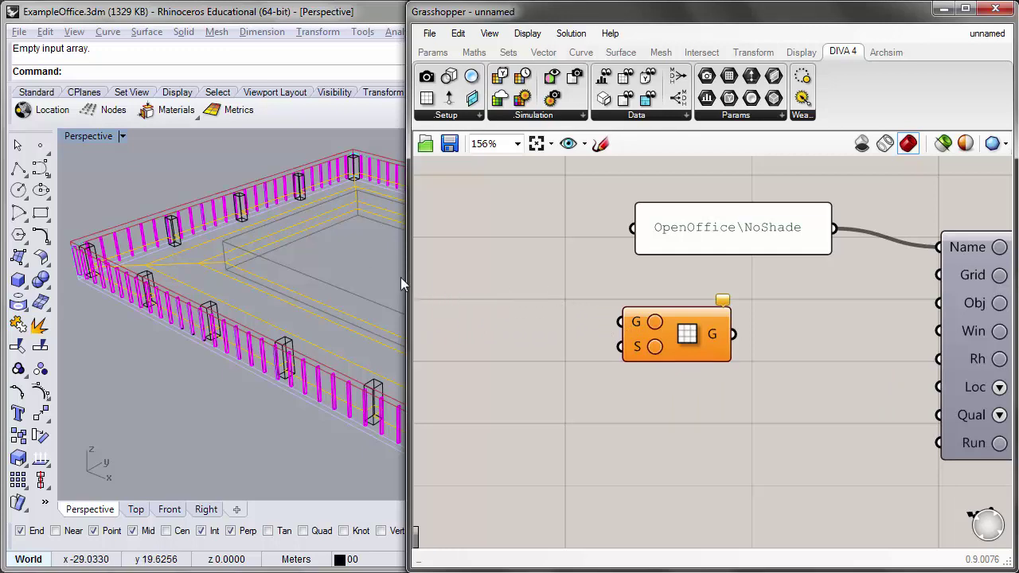
pyautogui.moveTo(459, 313); pyautogui.dragTo(545, 313, button='right')
# - Add a Brep parameter to the canvas beside the grid component
pyautogui.doubleClick(545, 313)
pyautogui.write('bre')
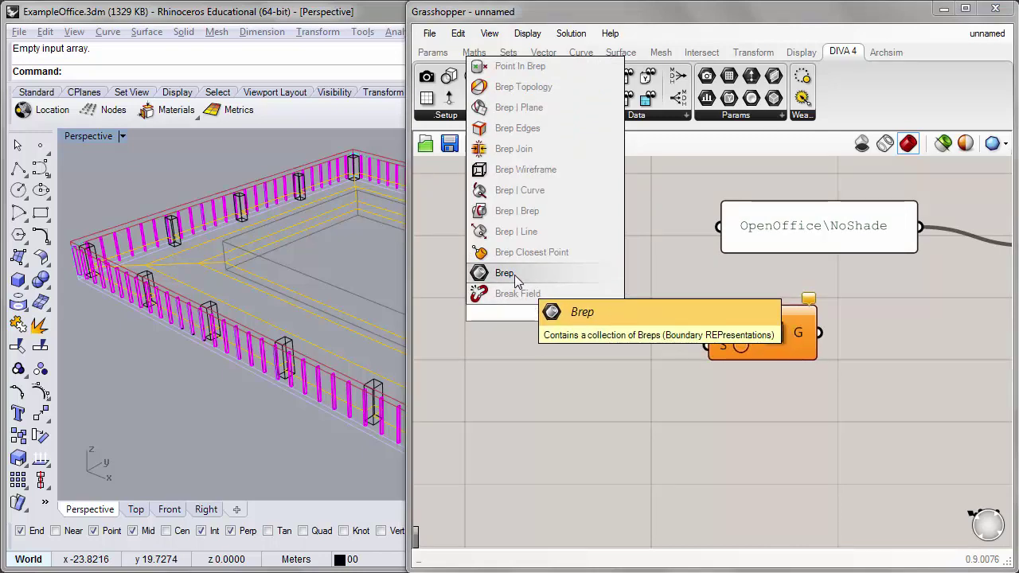
pyautogui.click(517, 273)
pyautogui.moveTo(552, 320); pyautogui.dragTo(591, 334)
pyautogui.click(573, 296)
pyautogui.click(591, 333)
# - Reference all 12 GRID layer surfaces into the Brep parameter via Set Multiple Breps
pyautogui.rightClick(589, 331)
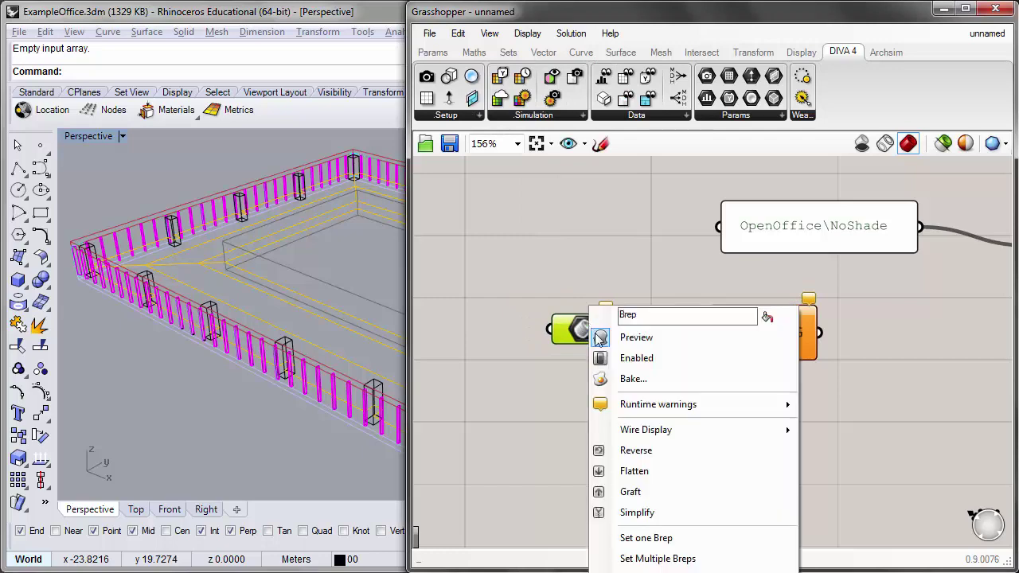
pyautogui.click(693, 557)
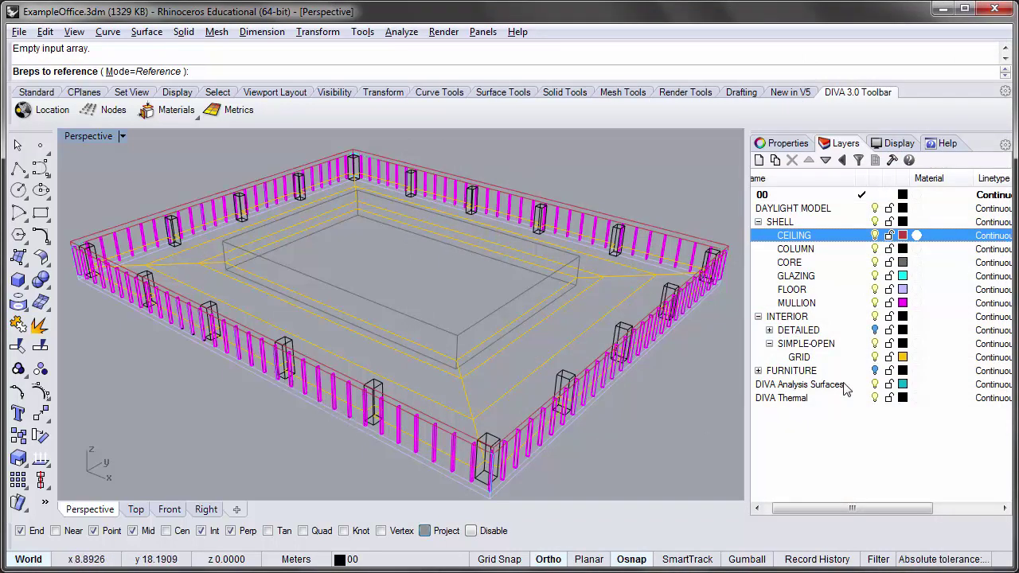
pyautogui.rightClick(809, 359)
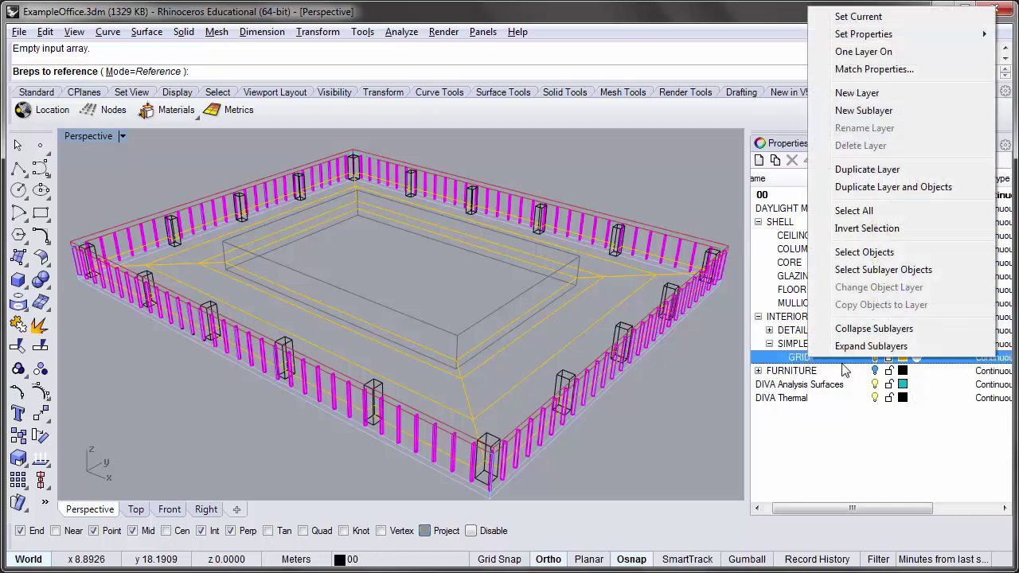
pyautogui.click(875, 253)
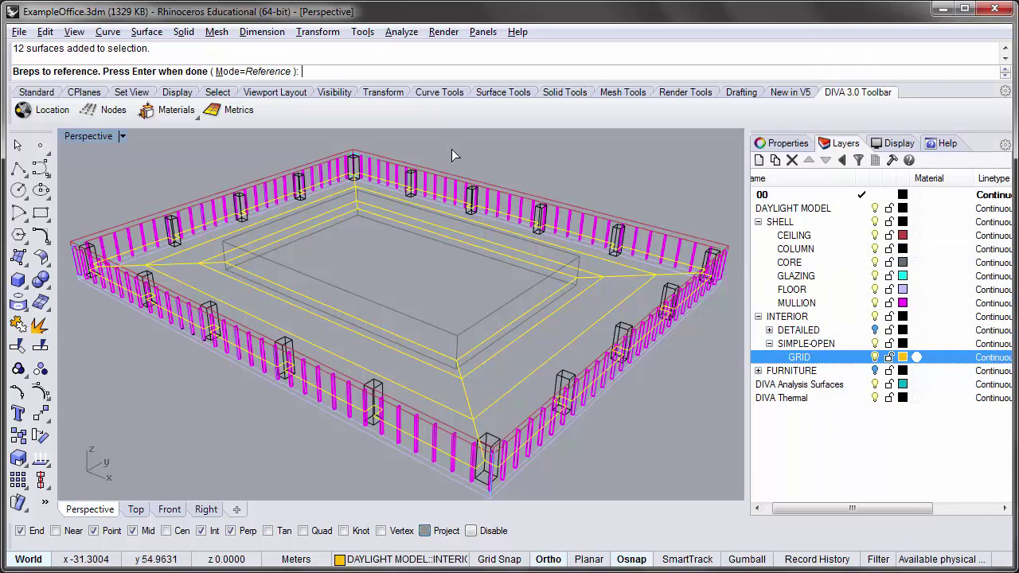
pyautogui.press('Return')
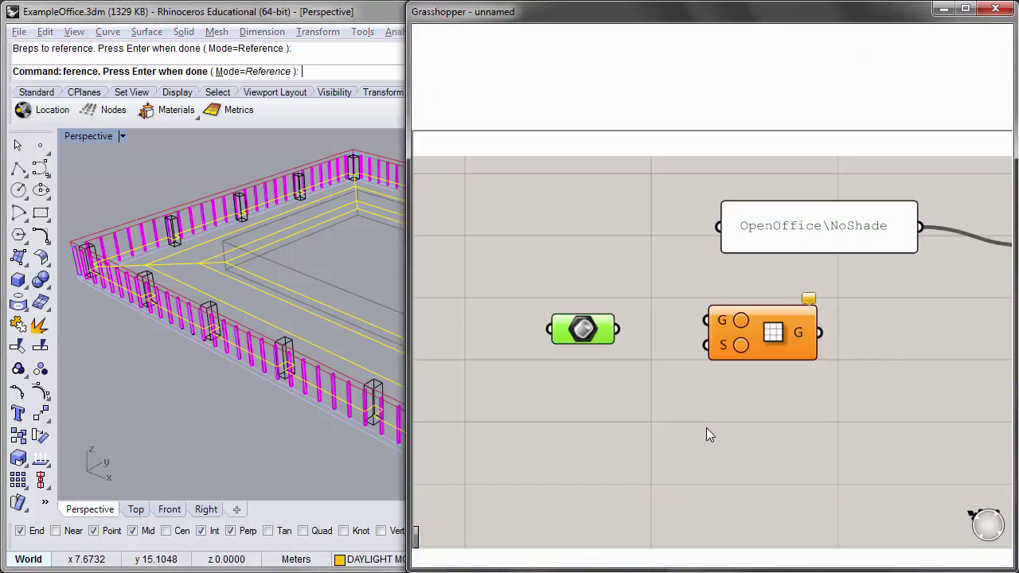
# - Wire the referenced floor surfaces into the grid component's G input
pyautogui.click(635, 419)
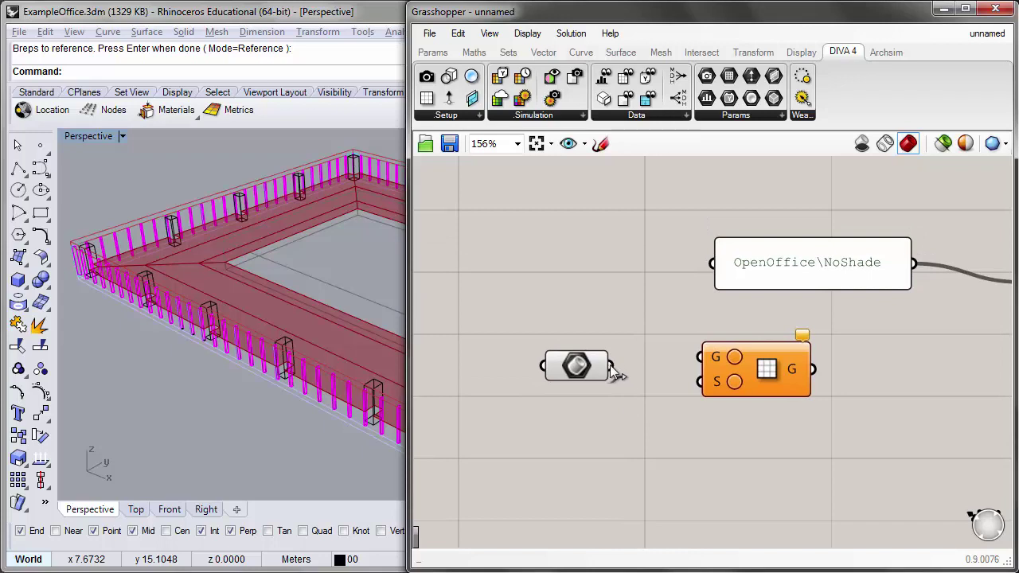
pyautogui.moveTo(608, 366); pyautogui.dragTo(700, 356)
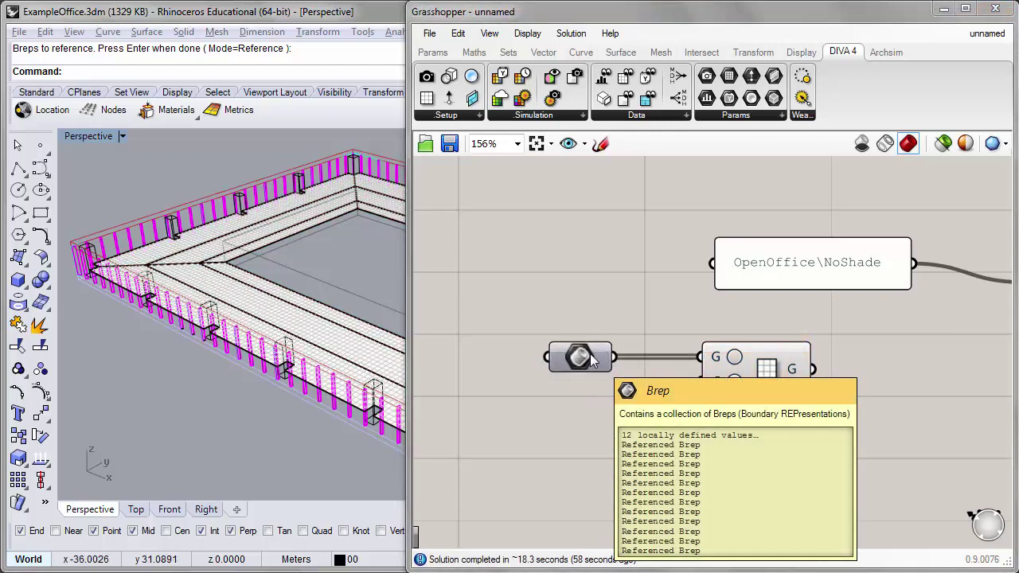
pyautogui.moveTo(406, 304); pyautogui.dragTo(553, 274)
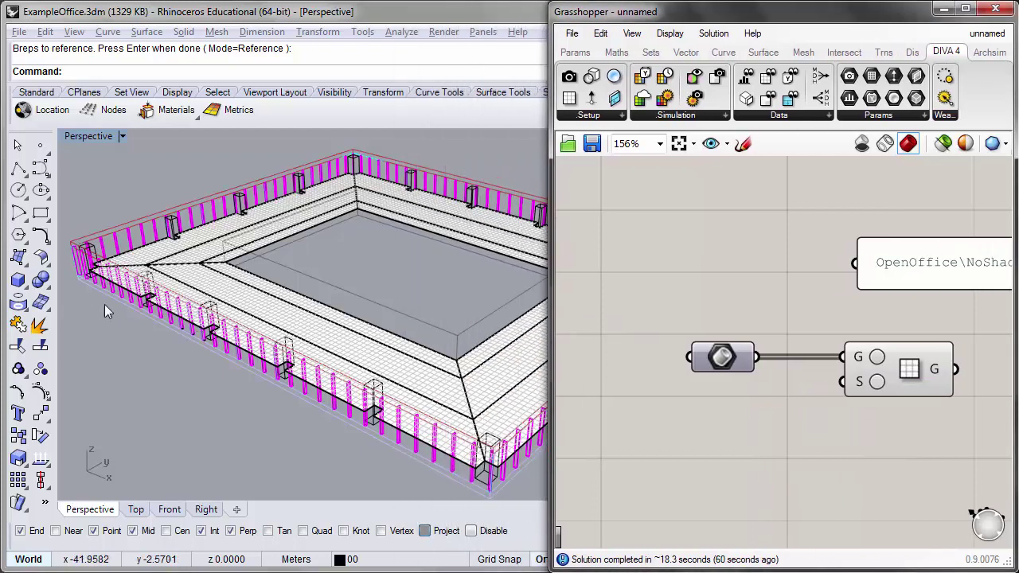
# - Orbit and zoom the Rhino view to check the analysis grid covering the floor
pyautogui.moveTo(204, 323); pyautogui.dragTo(339, 312, button='right')
pyautogui.scroll(3, 338, 312)
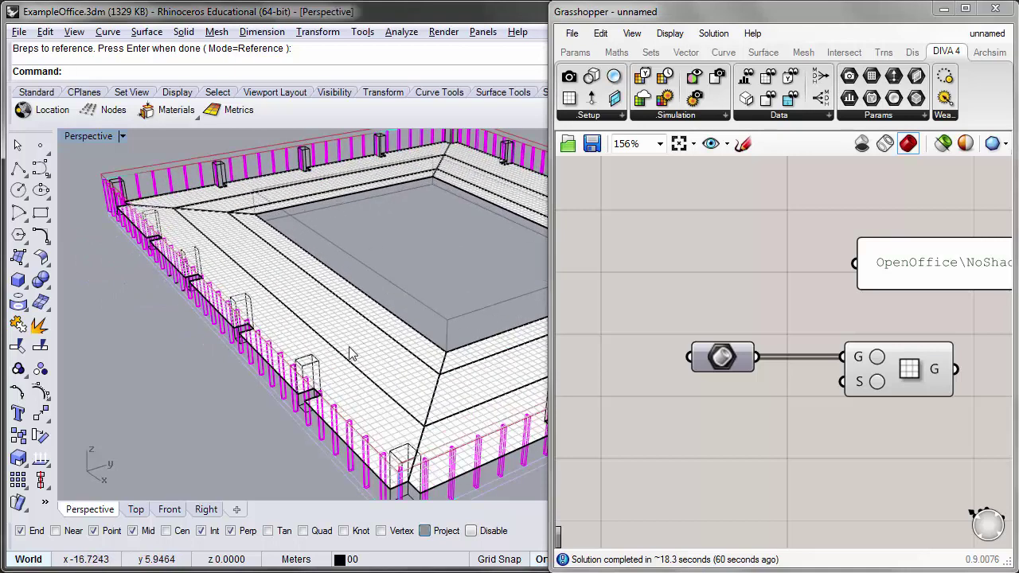
pyautogui.scroll(3, 336, 347)
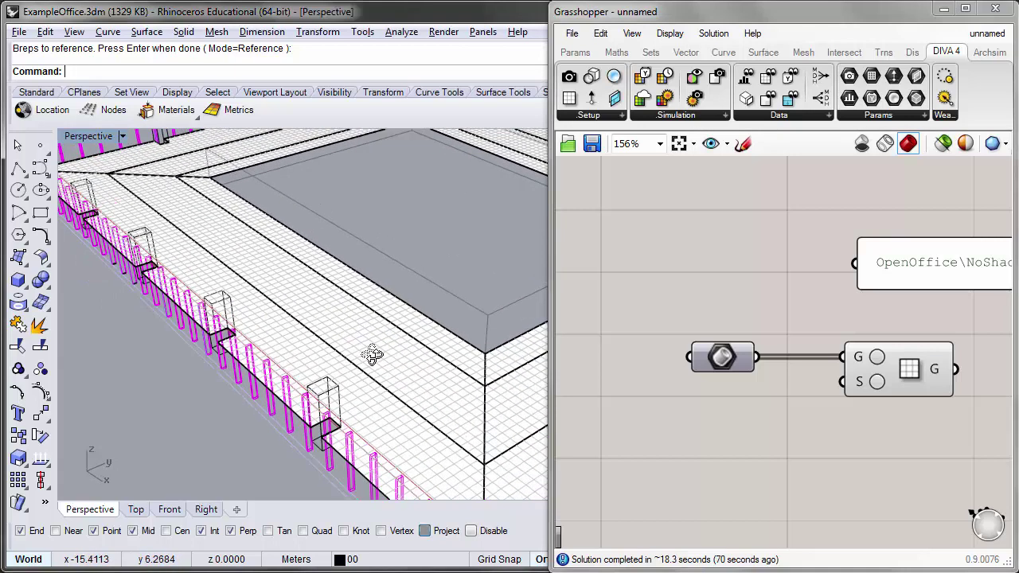
pyautogui.scroll(2, 899, 398)
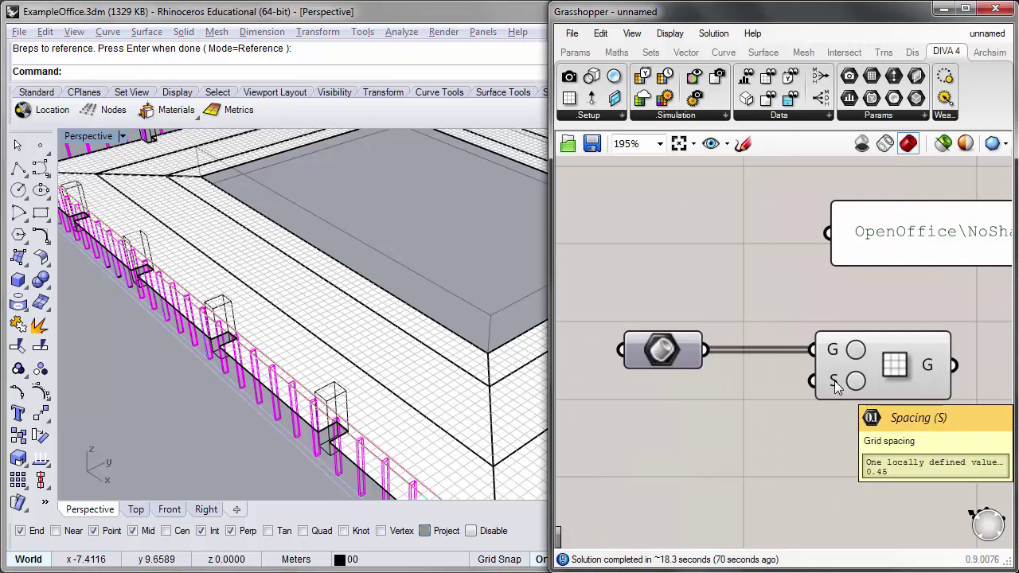
pyautogui.moveTo(836, 386); pyautogui.dragTo(818, 363, button='right')
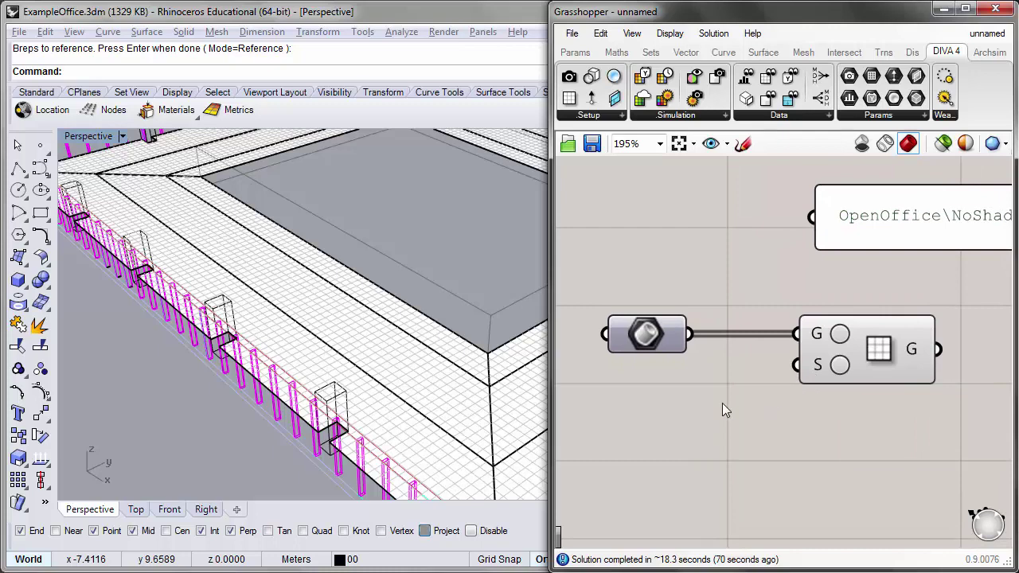
pyautogui.moveTo(652, 371); pyautogui.dragTo(746, 354, button='right')
pyautogui.scroll(-1, 747, 354)
pyautogui.scroll(-1, 747, 355)
# - Add a small Panel holding the value 1
pyautogui.doubleClick(704, 377)
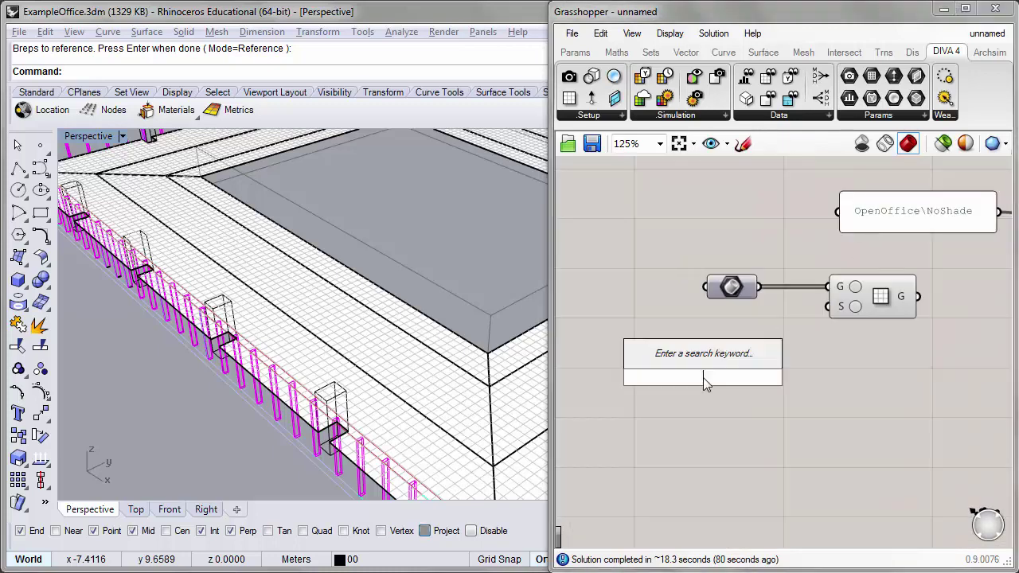
pyautogui.write('"')
pyautogui.press('Return')
pyautogui.press('BackSpace')
pyautogui.write('pan')
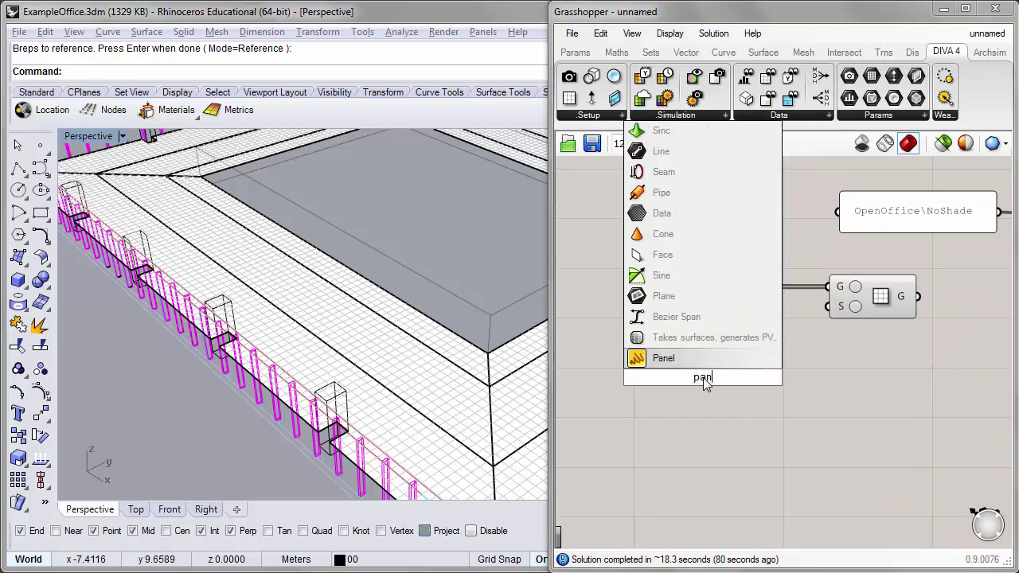
pyautogui.press('Return')
pyautogui.doubleClick(703, 379)
pyautogui.write('1')
pyautogui.click(828, 430)
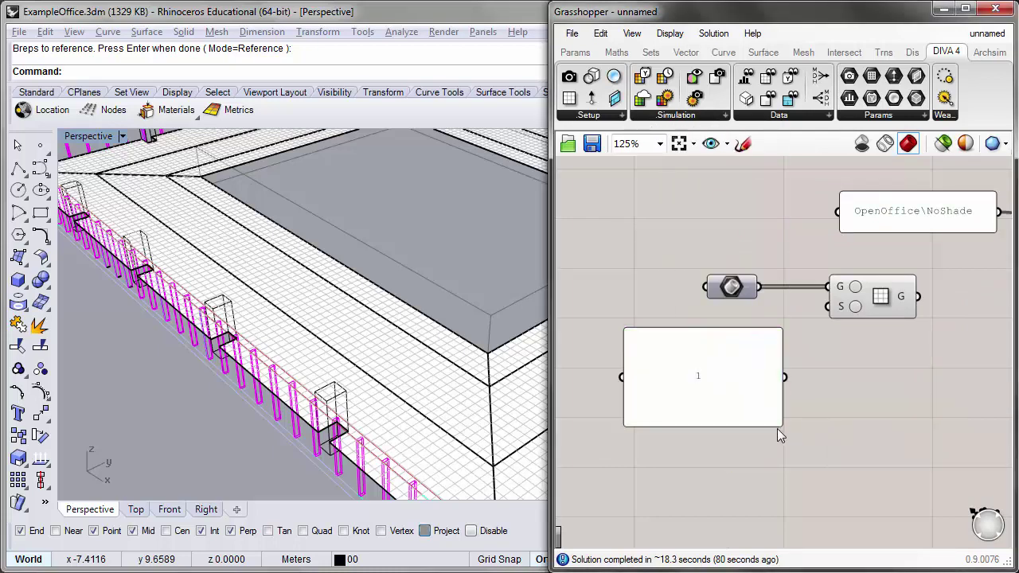
pyautogui.moveTo(778, 423); pyautogui.dragTo(742, 351)
# - Wire panel 1 into the grid's S input and inspect the coarser grid in Rhino
pyautogui.moveTo(794, 385); pyautogui.dragTo(760, 427, button='right')
pyautogui.moveTo(700, 366); pyautogui.dragTo(691, 386, button='right')
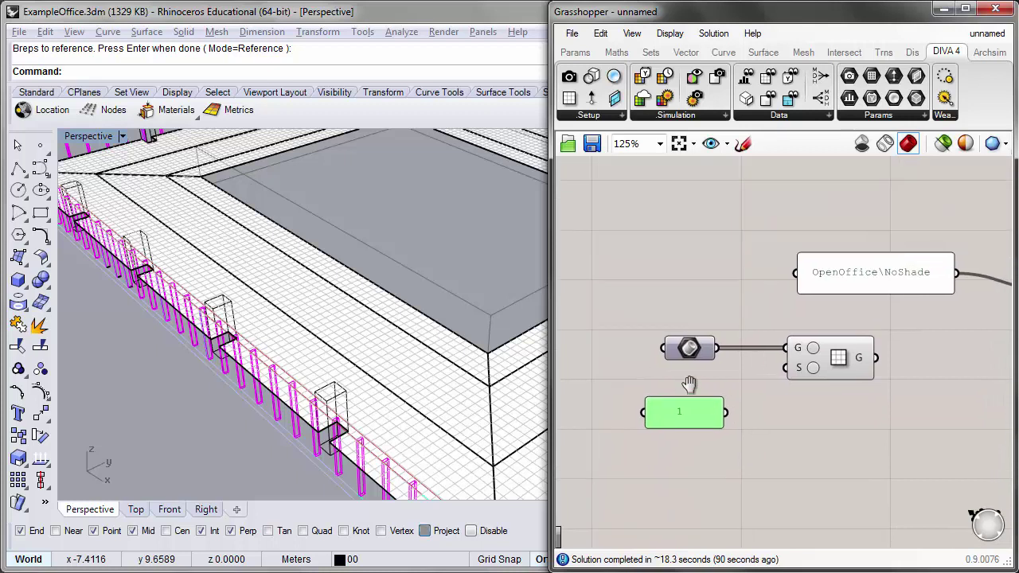
pyautogui.scroll(3, 708, 414)
pyautogui.moveTo(710, 420); pyautogui.dragTo(707, 409)
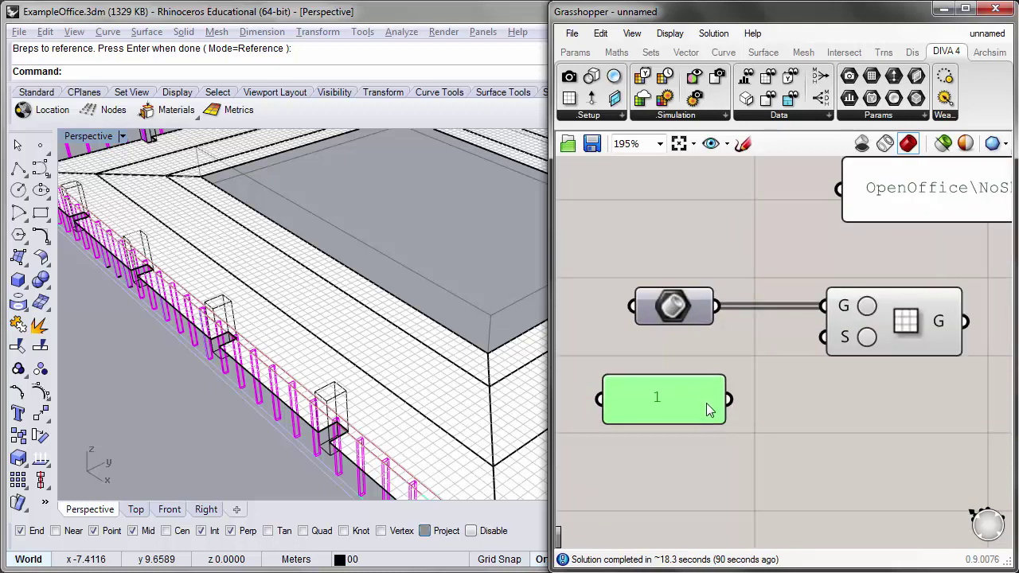
pyautogui.click(706, 357)
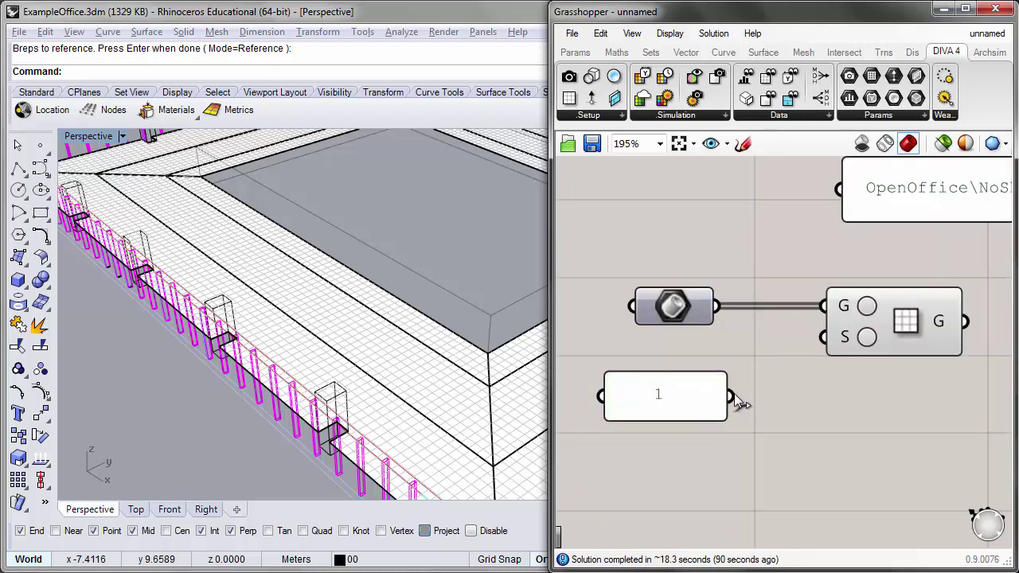
pyautogui.moveTo(732, 396); pyautogui.dragTo(823, 337)
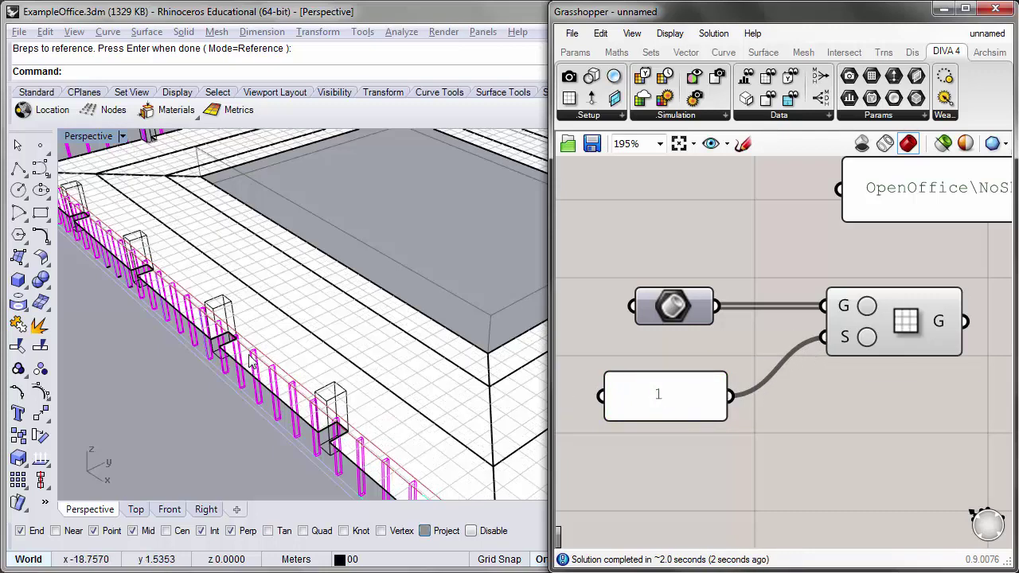
pyautogui.moveTo(255, 362); pyautogui.dragTo(293, 356, button='right')
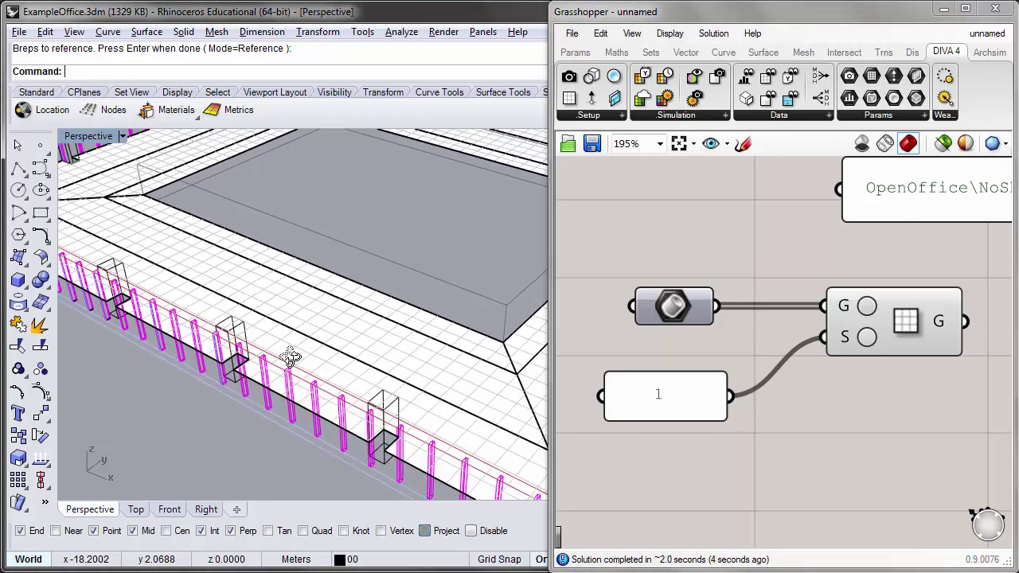
pyautogui.click(942, 9)
pyautogui.scroll(-5, 394, 249)
pyautogui.moveTo(316, 294); pyautogui.dragTo(347, 358, button='right')
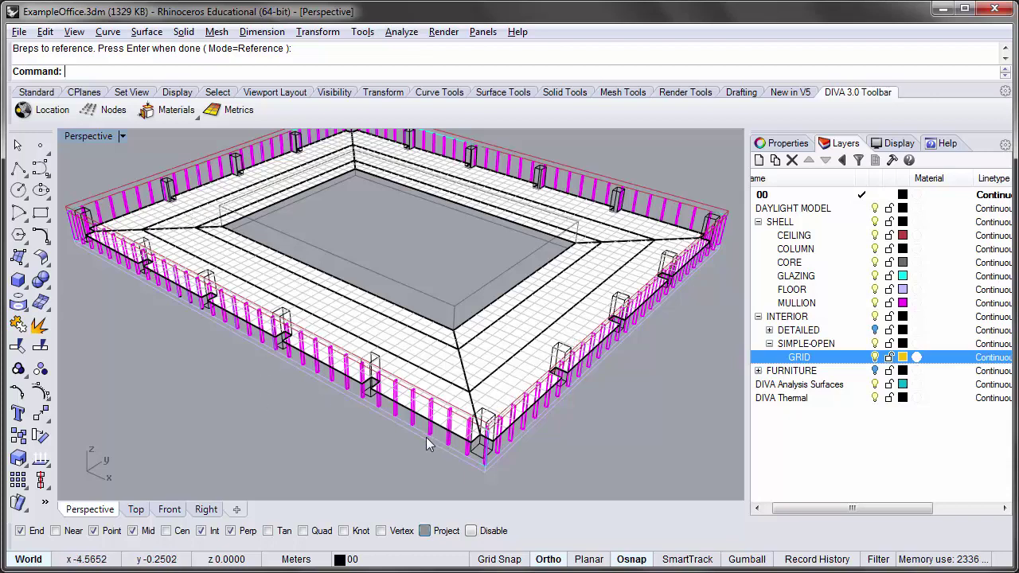
pyautogui.moveTo(428, 439)
pyautogui.mouseDown(button='right')
pyautogui.moveTo(436, 422)
pyautogui.moveTo(428, 421)
pyautogui.mouseUp(button='right')
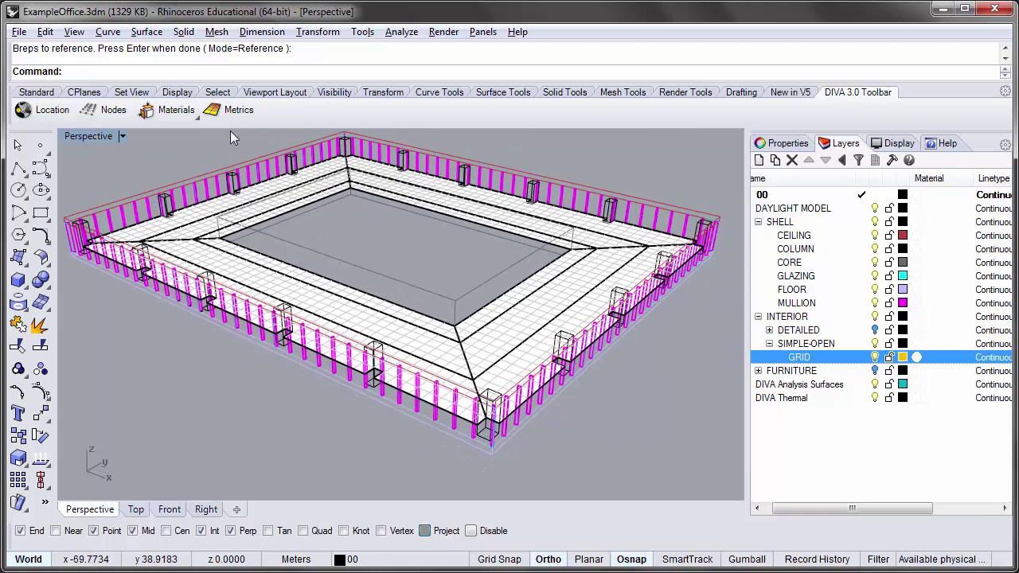
pyautogui.moveTo(332, 342); pyautogui.dragTo(369, 163, button='right')
pyautogui.scroll(5, 360, 292)
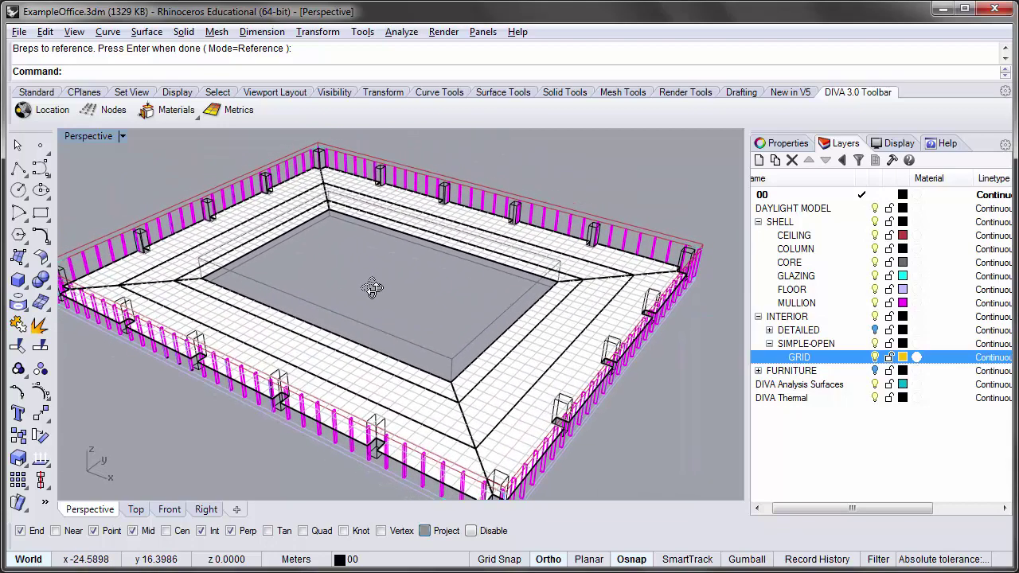
pyautogui.moveTo(372, 287); pyautogui.dragTo(358, 286, button='right')
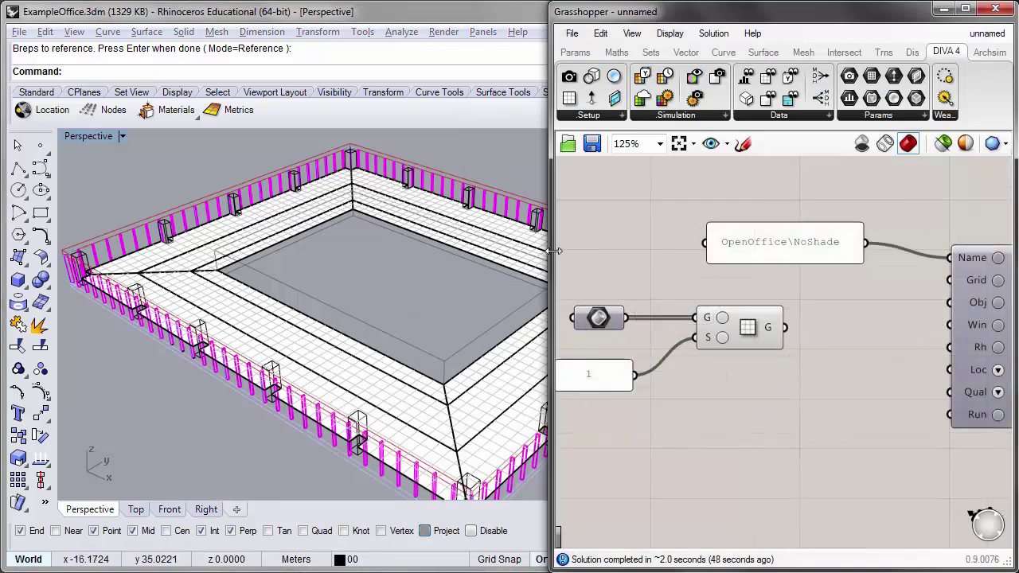
# - Wire the floor grid's G output into the Annual Daylight component's Grid input
pyautogui.moveTo(555, 251); pyautogui.dragTo(444, 251)
pyautogui.moveTo(651, 314); pyautogui.dragTo(598, 313, button='right')
pyautogui.moveTo(610, 313); pyautogui.dragTo(776, 266)
pyautogui.scroll(1, 755, 306)
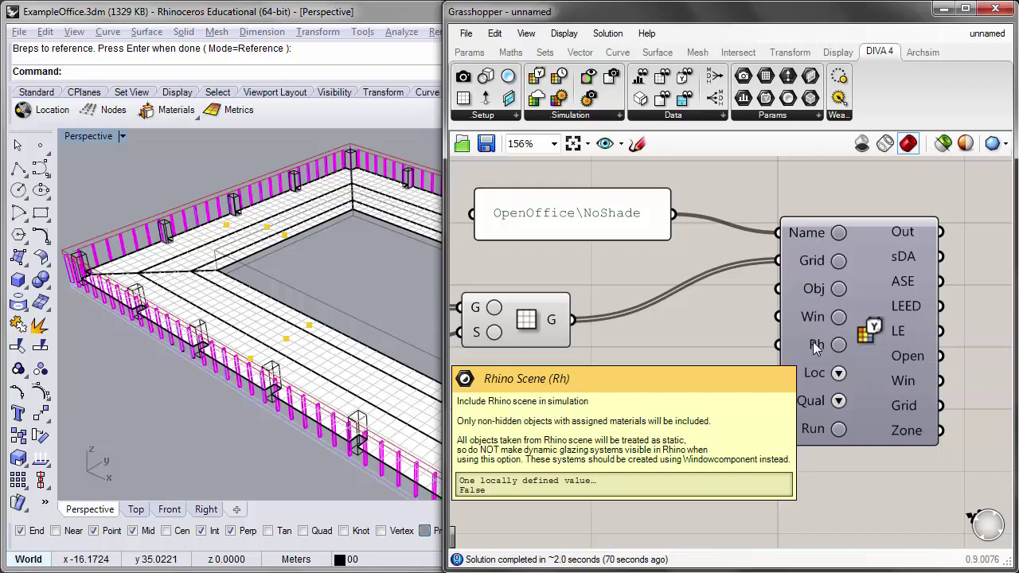
# - Add a Boolean Toggle to the canvas and set it to True
pyautogui.doubleClick(617, 386)
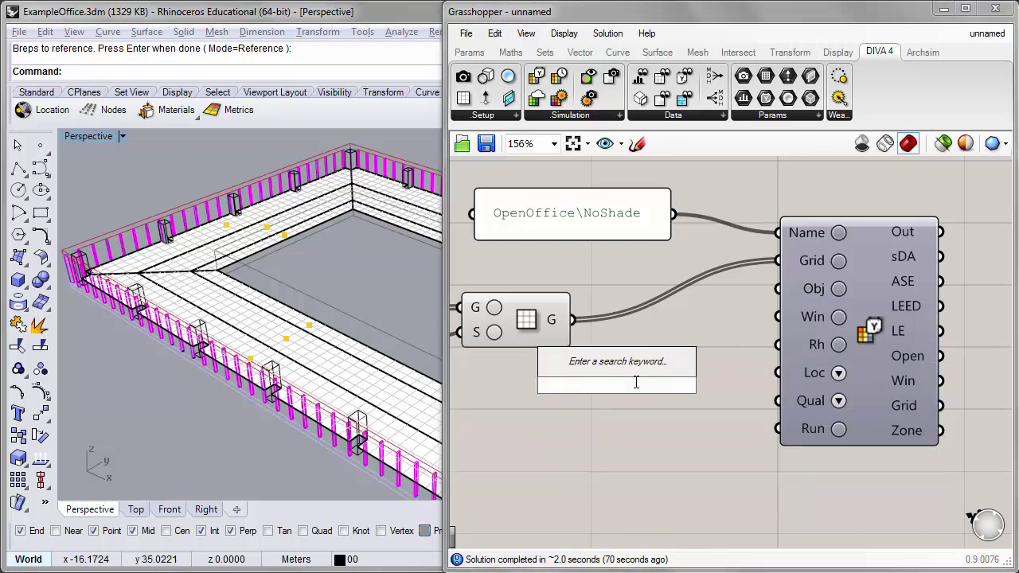
pyautogui.write('bool')
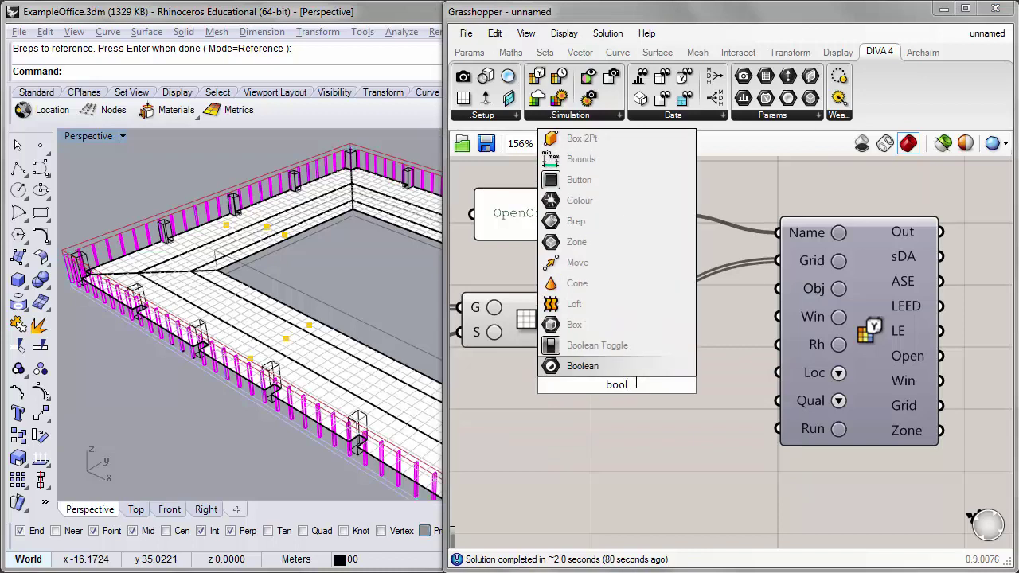
pyautogui.click(632, 350)
pyautogui.doubleClick(661, 385)
# - Confirm the weather file stays Boston and simulation quality stays Low
pyautogui.scroll(-2, 642, 387)
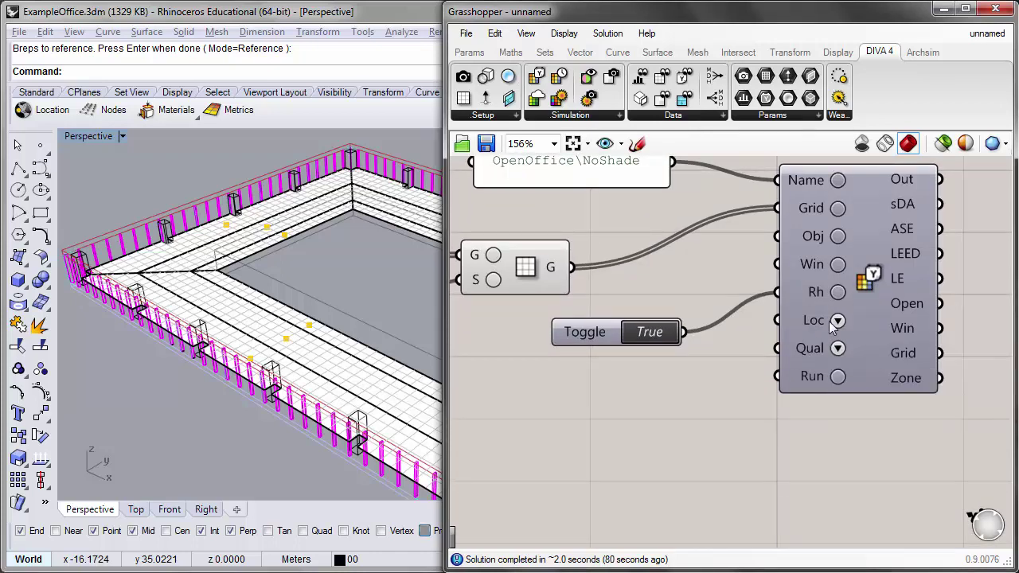
pyautogui.click(838, 321)
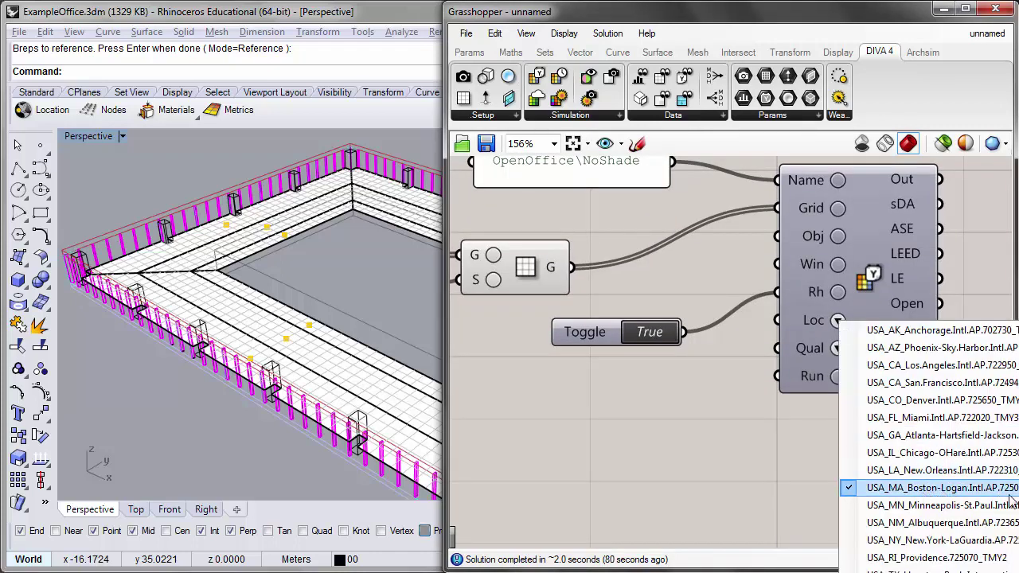
pyautogui.click(870, 316)
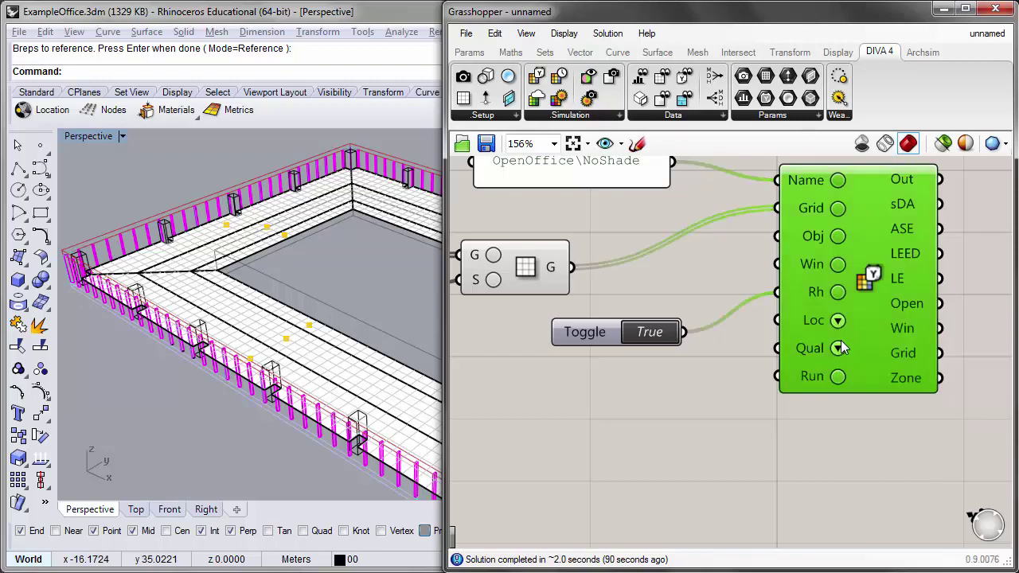
pyautogui.click(838, 348)
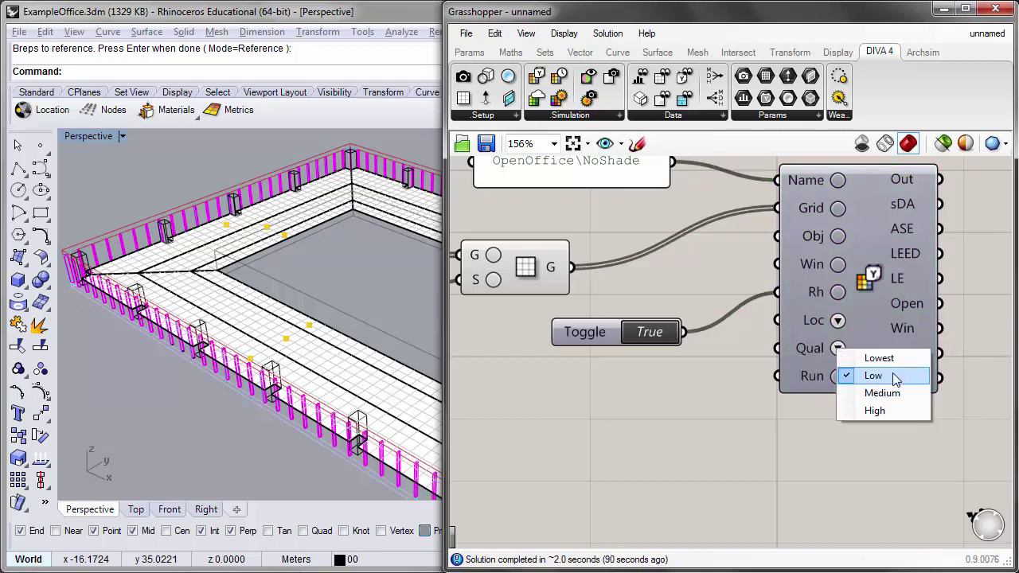
pyautogui.click(874, 330)
# - Add a Button below the Toggle, wire it to Run, and trigger the annual simulation
pyautogui.moveTo(676, 427); pyautogui.dragTo(692, 426, button='right')
pyautogui.moveTo(613, 425); pyautogui.dragTo(674, 420, button='right')
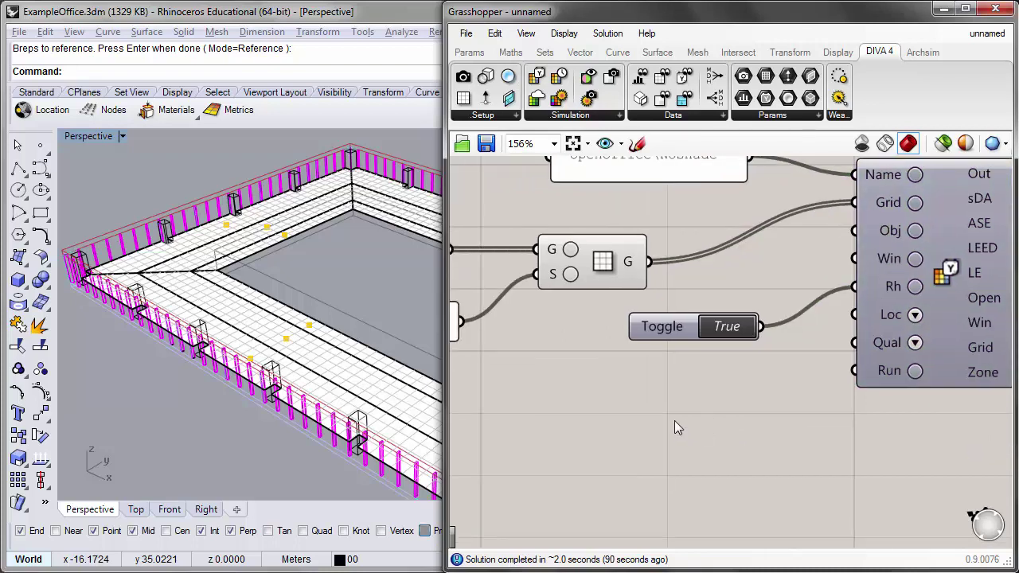
pyautogui.doubleClick(675, 421)
pyautogui.write('but')
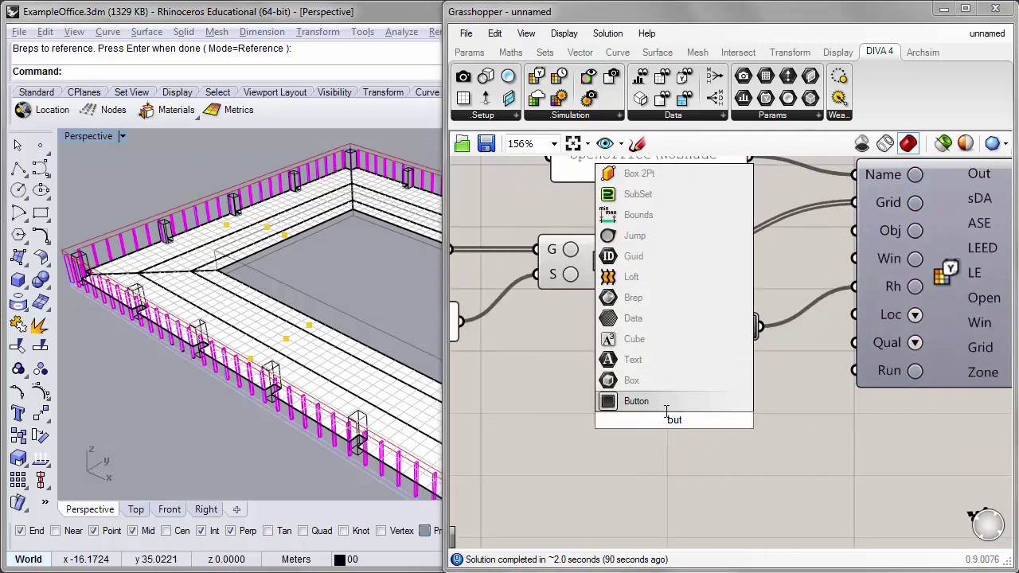
pyautogui.press('Return')
pyautogui.moveTo(654, 456); pyautogui.dragTo(642, 468, button='right')
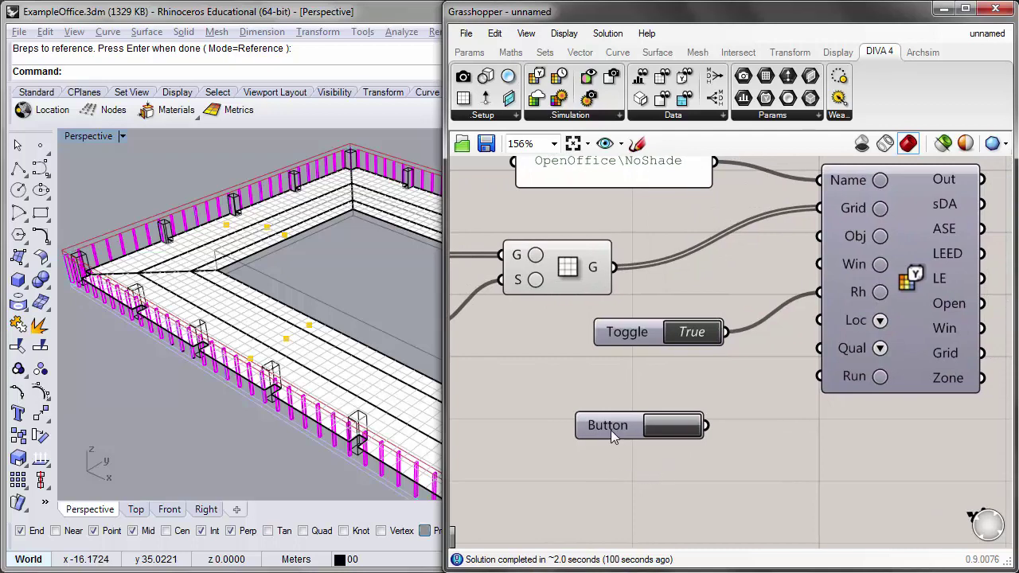
pyautogui.moveTo(609, 429); pyautogui.dragTo(566, 429)
pyautogui.moveTo(768, 386); pyautogui.dragTo(819, 376)
pyautogui.click(769, 461)
pyautogui.scroll(-2, 763, 418)
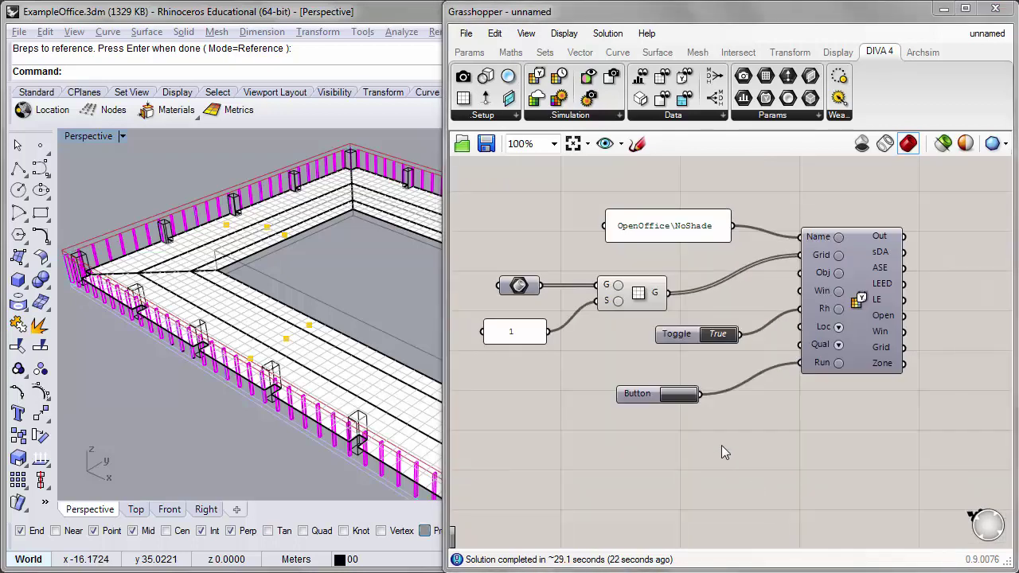
pyautogui.click(679, 396)
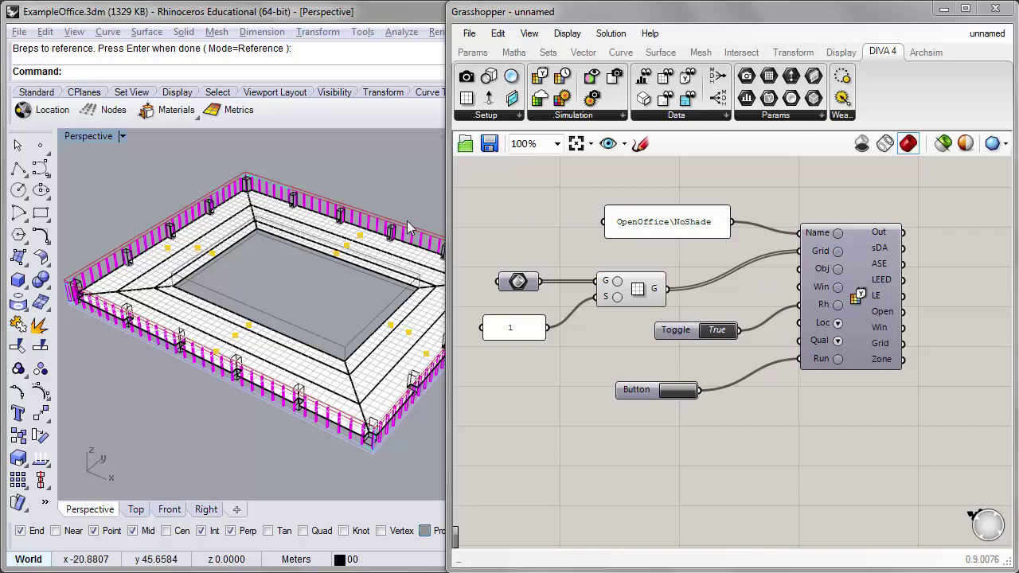
# - Add a Panel fed by the Annual Daylight Out output, widened to show the results directory
pyautogui.moveTo(899, 198); pyautogui.dragTo(836, 178, button='right')
pyautogui.scroll(1, 837, 187)
pyautogui.doubleClick(836, 192)
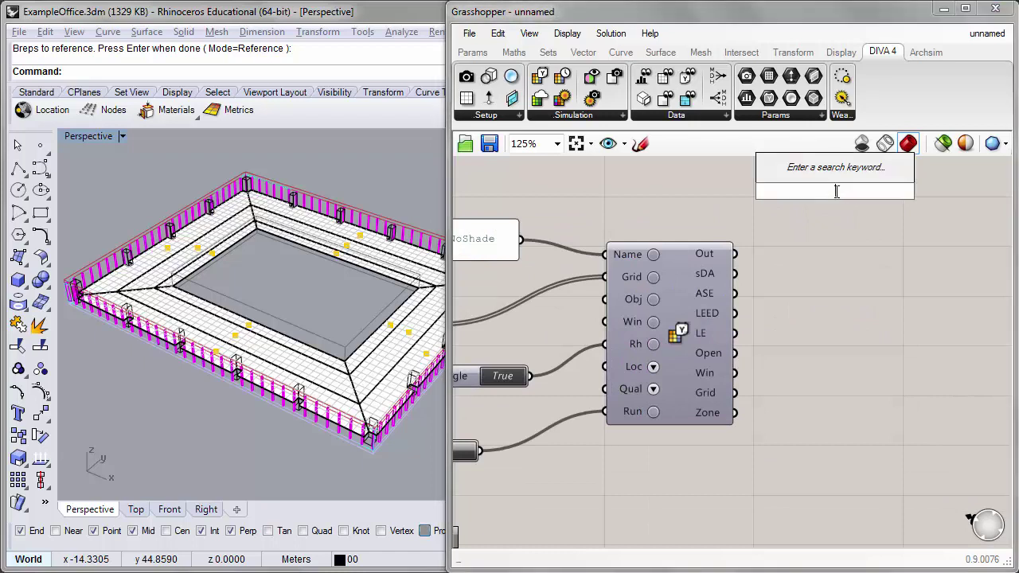
pyautogui.write('panel')
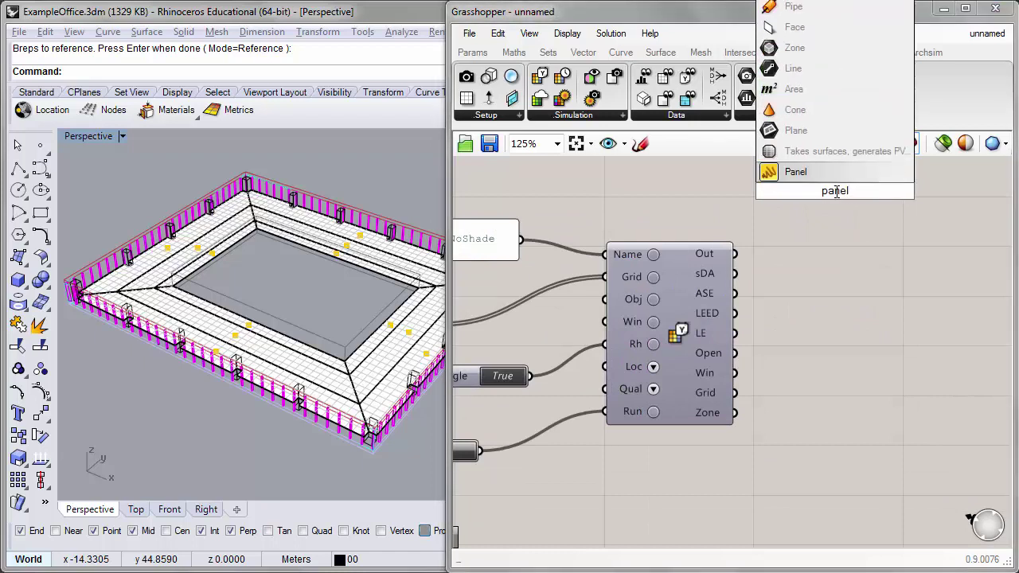
pyautogui.click(788, 173)
pyautogui.moveTo(823, 210); pyautogui.dragTo(880, 259)
pyautogui.moveTo(880, 259); pyautogui.dragTo(789, 299, button='right')
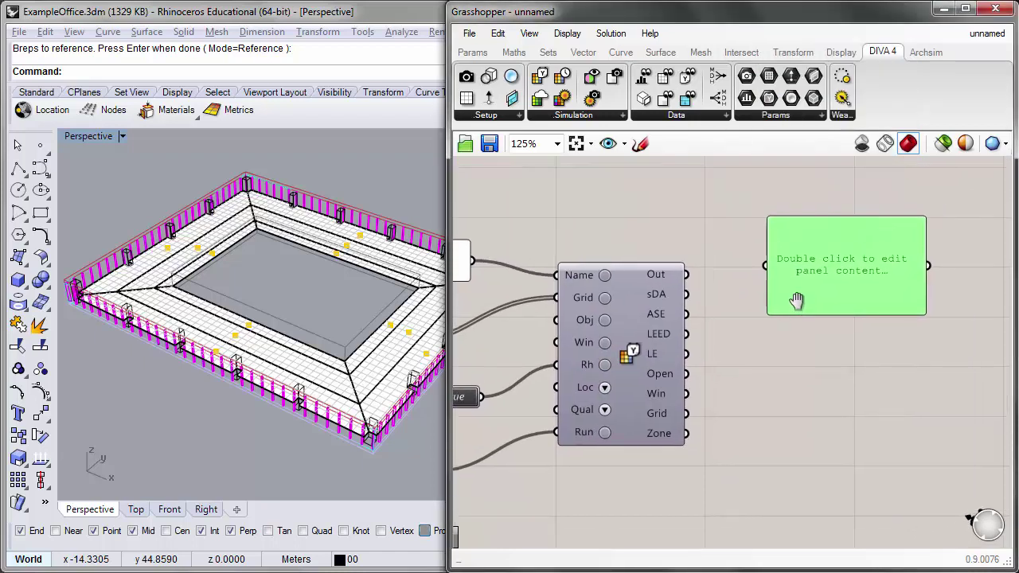
pyautogui.moveTo(683, 275); pyautogui.dragTo(762, 265)
pyautogui.moveTo(911, 306); pyautogui.dragTo(861, 307, button='right')
pyautogui.click(864, 307)
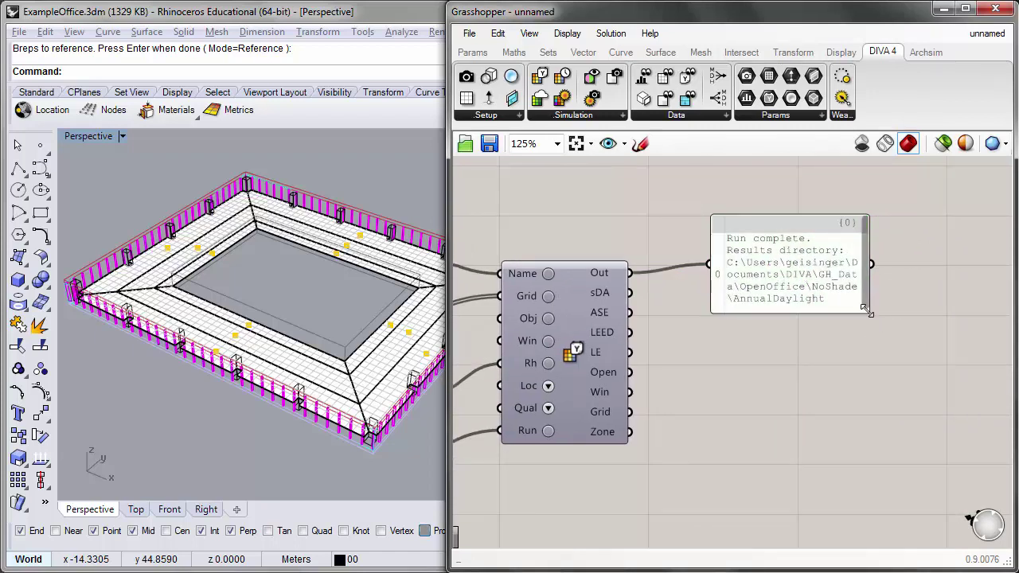
pyautogui.moveTo(867, 308); pyautogui.dragTo(957, 298)
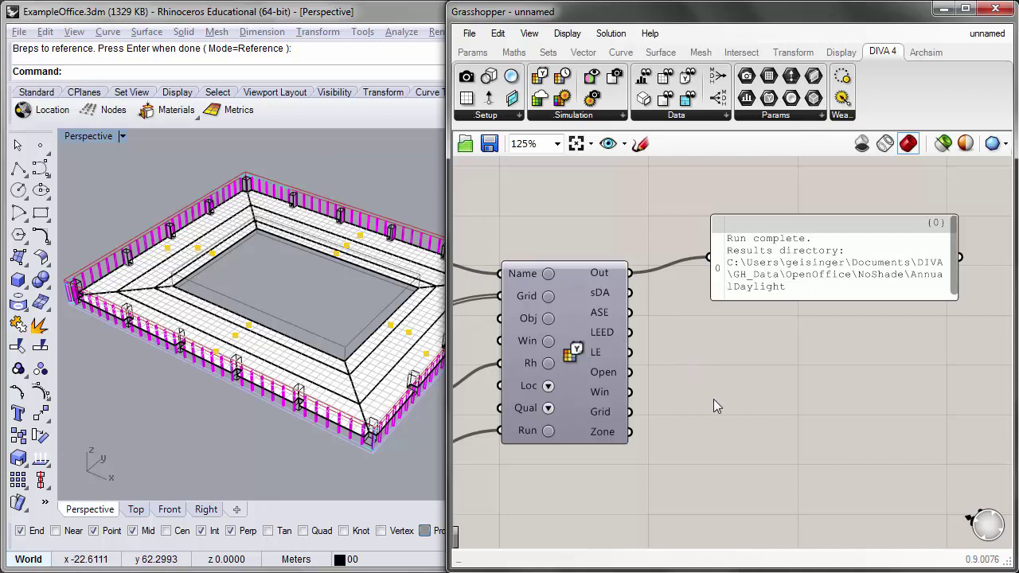
# - Place a DIVA Grid Viewer below the results panel and feed it the Annual Daylight Grid output
pyautogui.moveTo(785, 428); pyautogui.dragTo(790, 397, button='right')
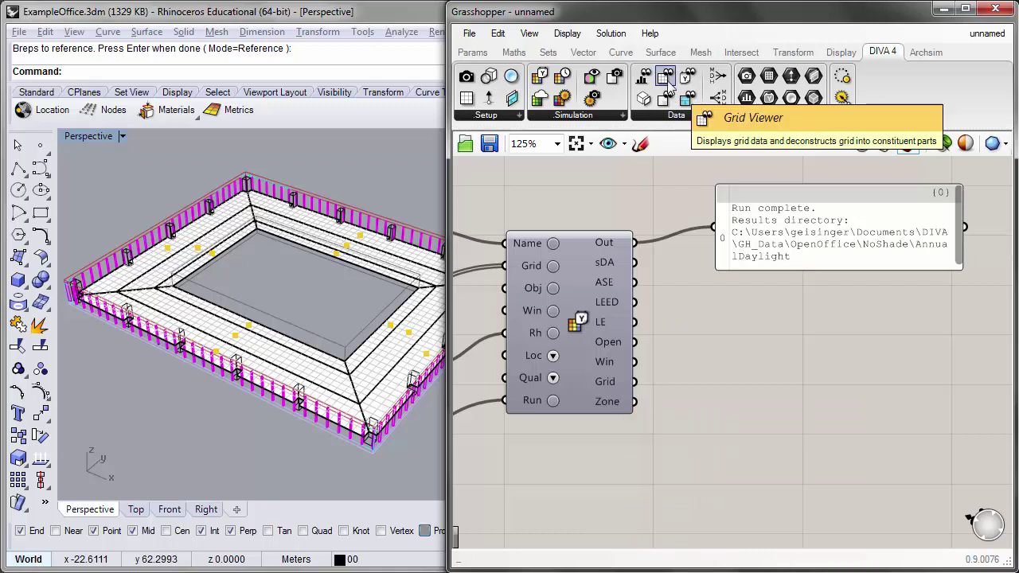
pyautogui.moveTo(667, 84); pyautogui.dragTo(701, 356)
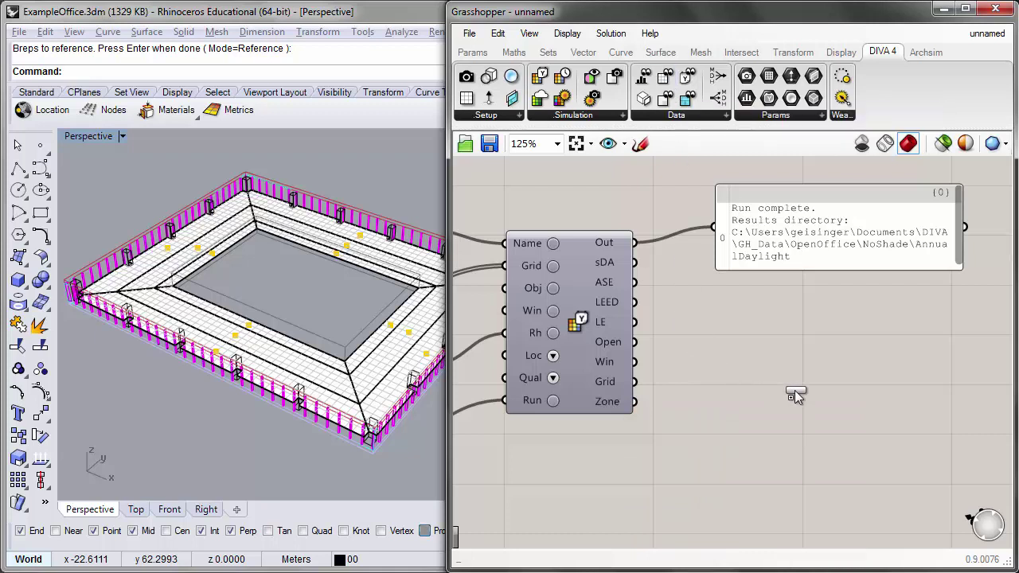
pyautogui.moveTo(797, 393); pyautogui.dragTo(797, 393)
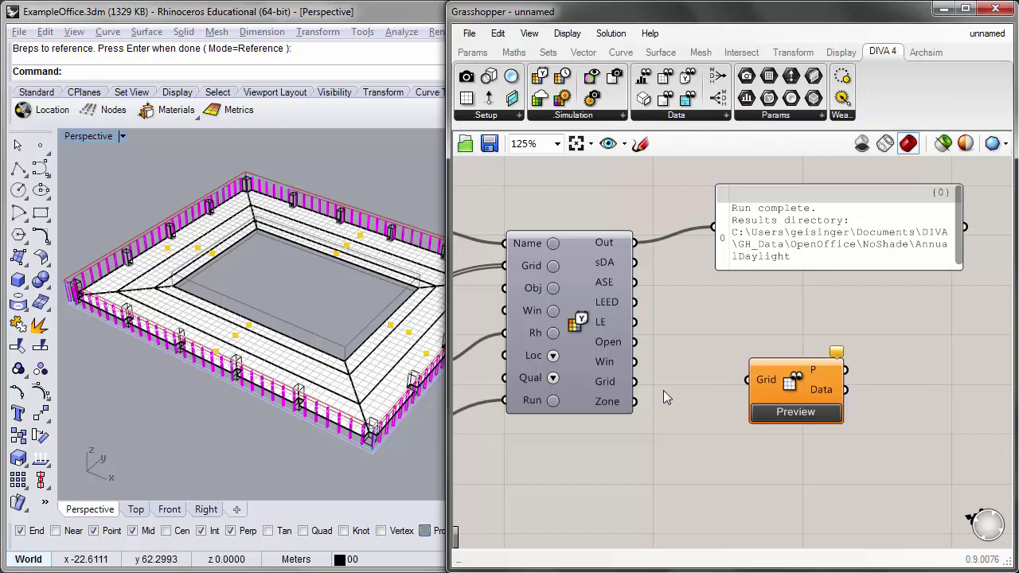
pyautogui.moveTo(633, 383); pyautogui.dragTo(760, 382)
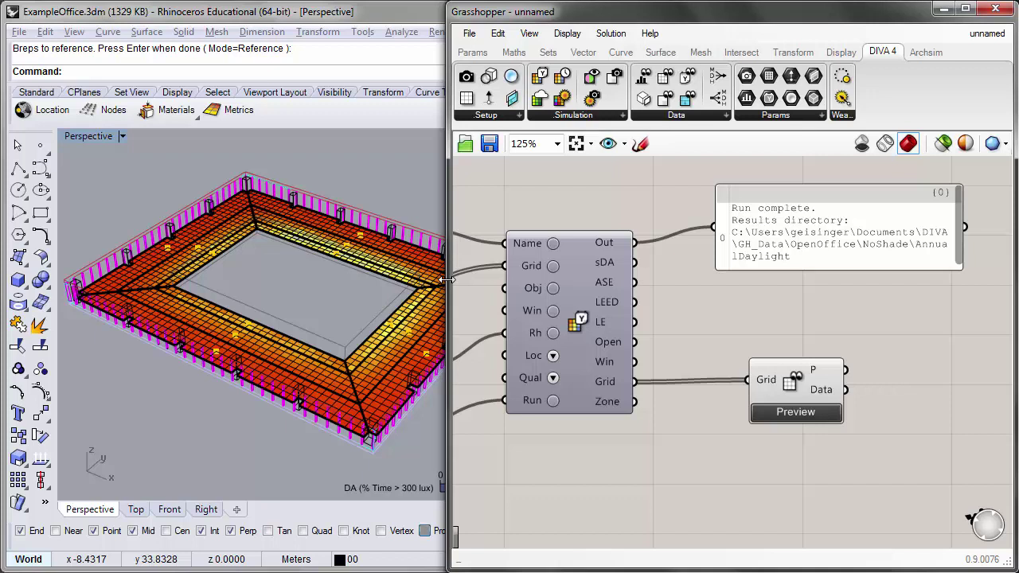
# - Orbit the Perspective view to inspect the DA (% Time > 300 lux) colours around the perimeter
pyautogui.moveTo(448, 279); pyautogui.dragTo(567, 248)
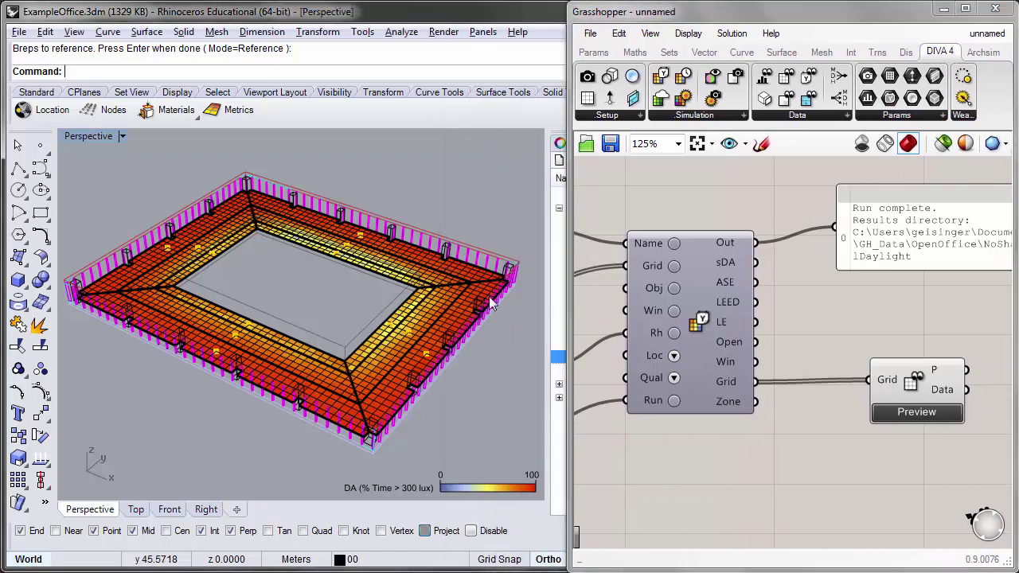
pyautogui.moveTo(360, 263); pyautogui.dragTo(350, 192, button='right')
pyautogui.moveTo(398, 406)
pyautogui.mouseDown(button='right')
pyautogui.moveTo(372, 377)
pyautogui.moveTo(384, 398)
pyautogui.mouseUp(button='right')
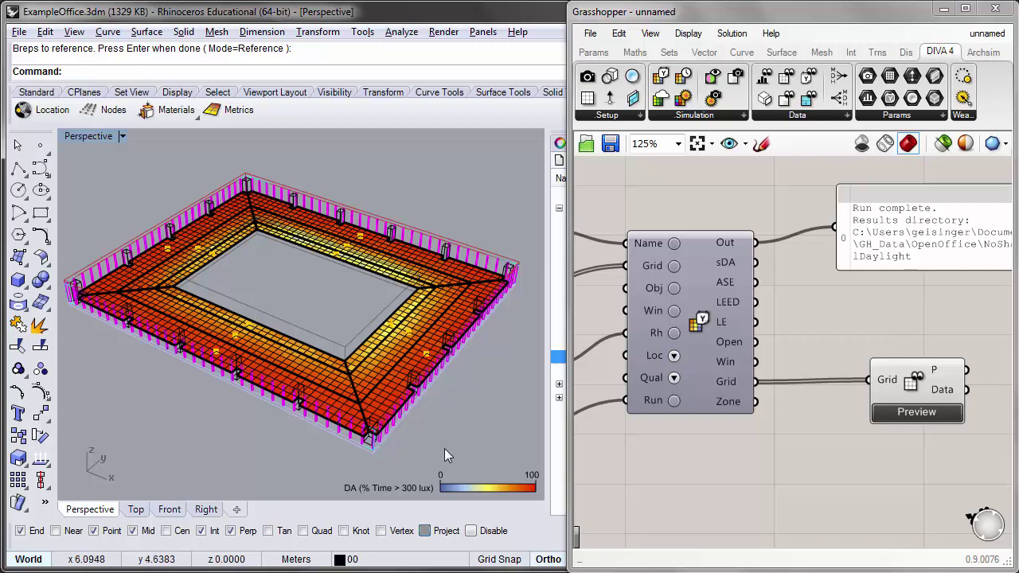
pyautogui.moveTo(446, 384); pyautogui.dragTo(454, 406, button='right')
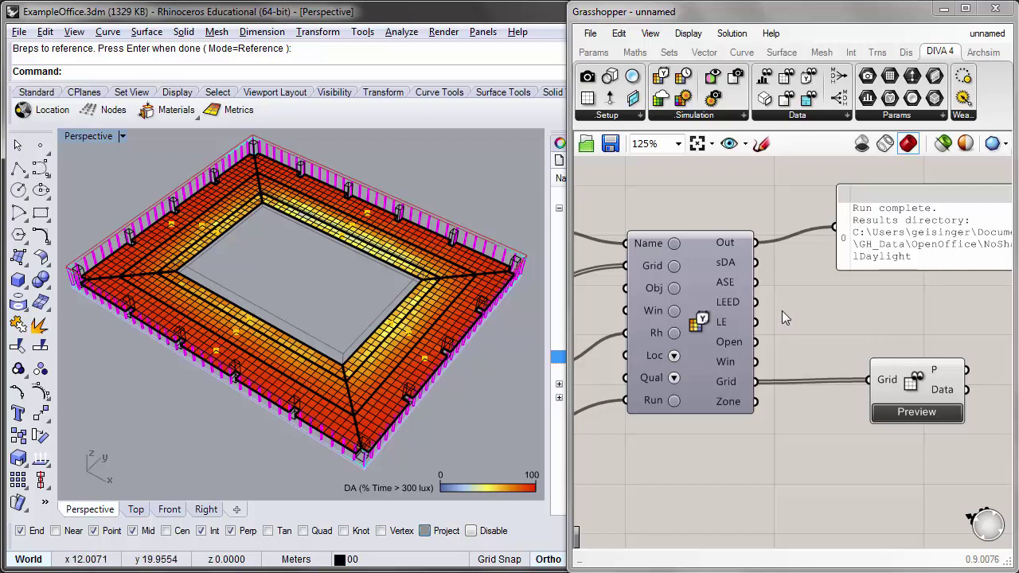
pyautogui.moveTo(566, 254); pyautogui.dragTo(548, 257)
pyautogui.moveTo(752, 280); pyautogui.dragTo(689, 292, button='right')
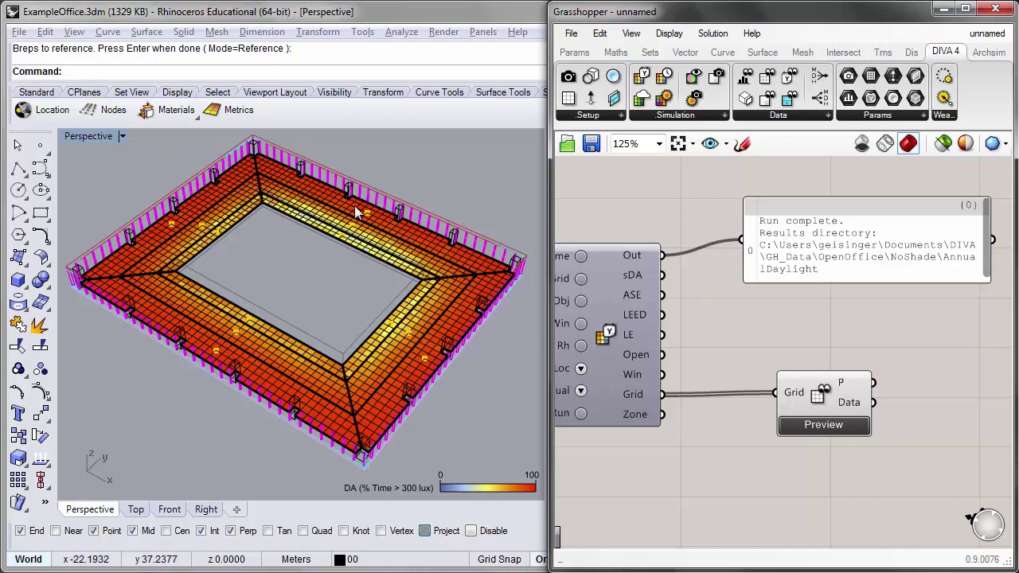
# - Reposition the results panel, wire the sDA output into it, and shrink it to show 96.7
pyautogui.scroll(-2, 869, 311)
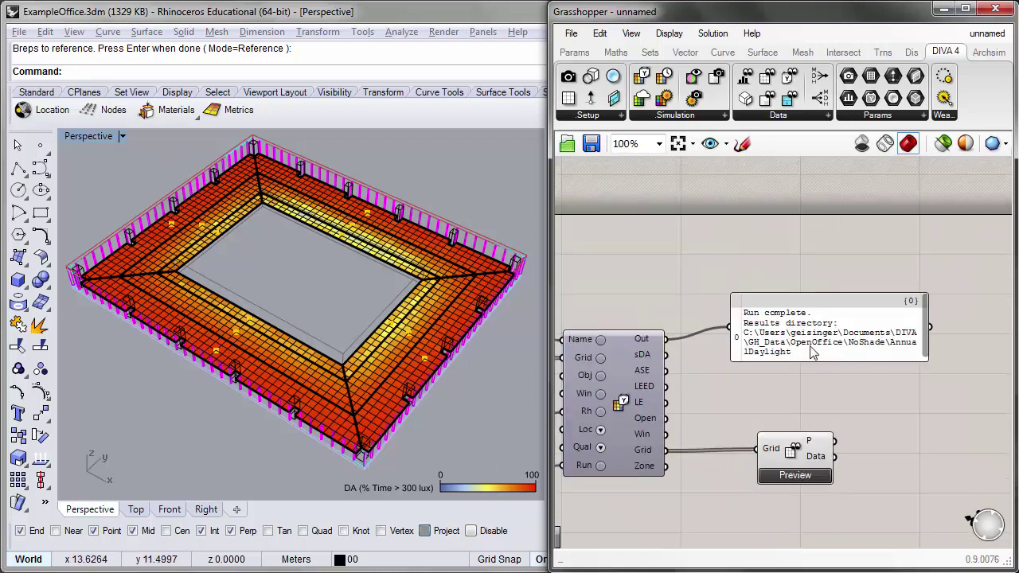
pyautogui.click(815, 295)
pyautogui.moveTo(814, 295); pyautogui.dragTo(816, 281)
pyautogui.moveTo(733, 341); pyautogui.dragTo(734, 307, button='right')
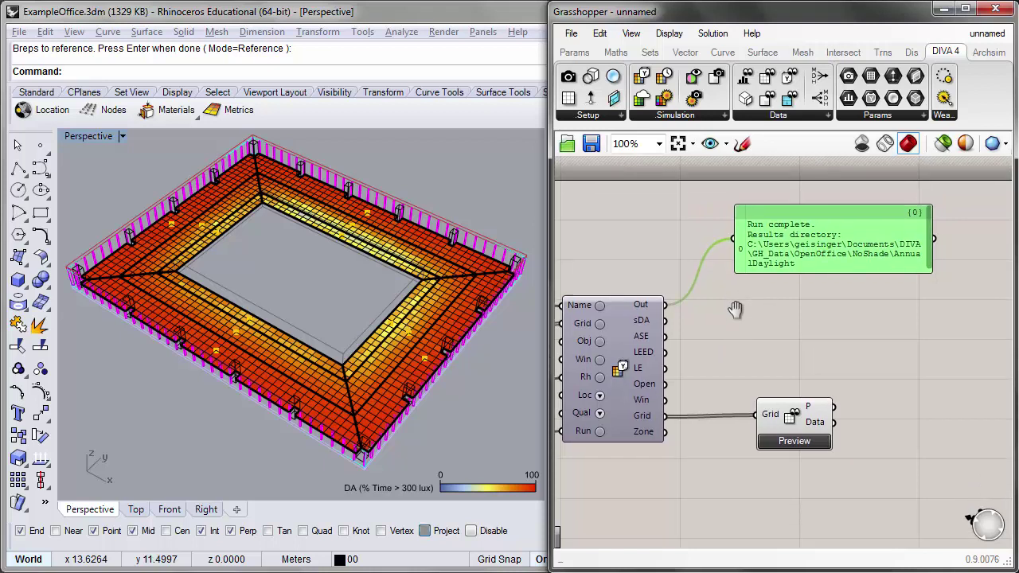
pyautogui.click(746, 303)
pyautogui.moveTo(760, 241); pyautogui.dragTo(761, 283)
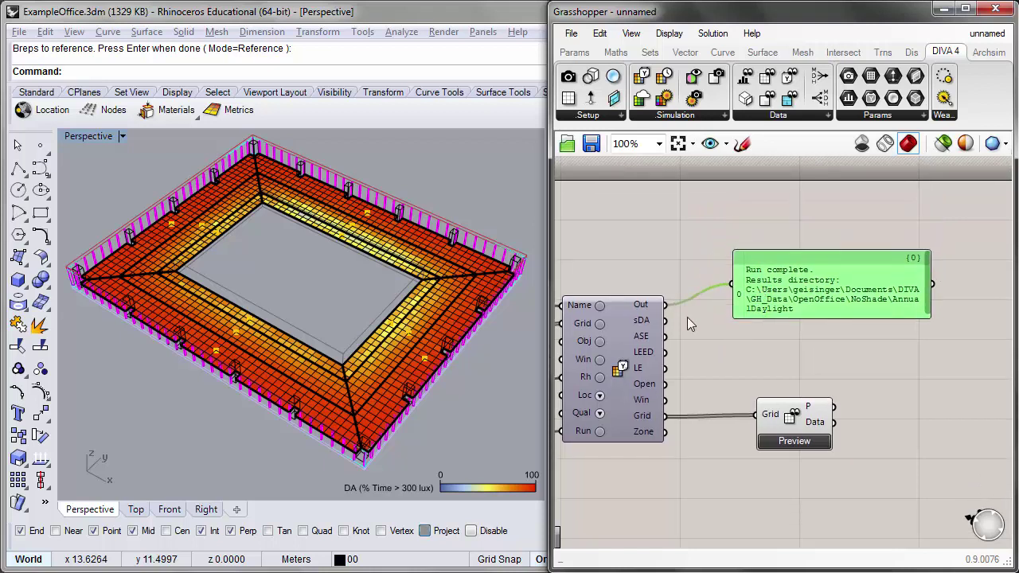
pyautogui.scroll(1, 687, 310)
pyautogui.keyDown('shift'); pyautogui.moveTo(659, 322); pyautogui.dragTo(745, 281); pyautogui.keyUp('shift')
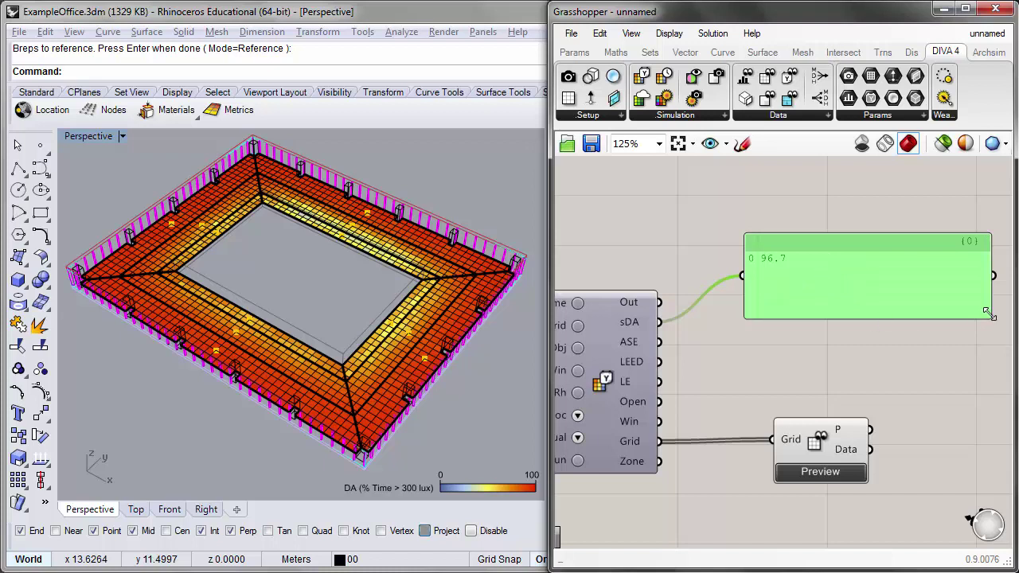
pyautogui.moveTo(990, 318); pyautogui.dragTo(905, 290)
pyautogui.moveTo(629, 322)
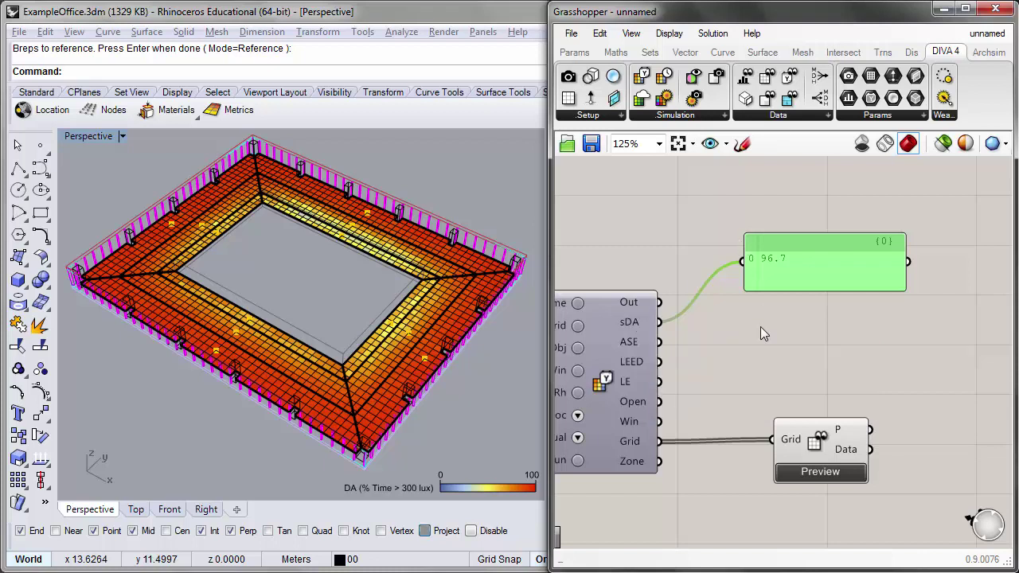
pyautogui.scroll(1, 746, 352)
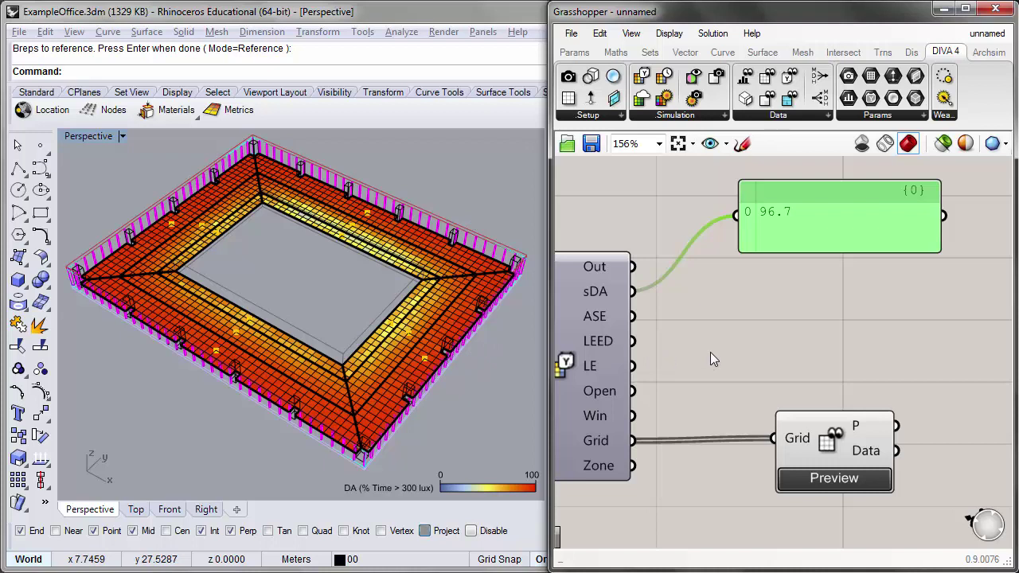
pyautogui.moveTo(733, 293); pyautogui.dragTo(758, 286, button='right')
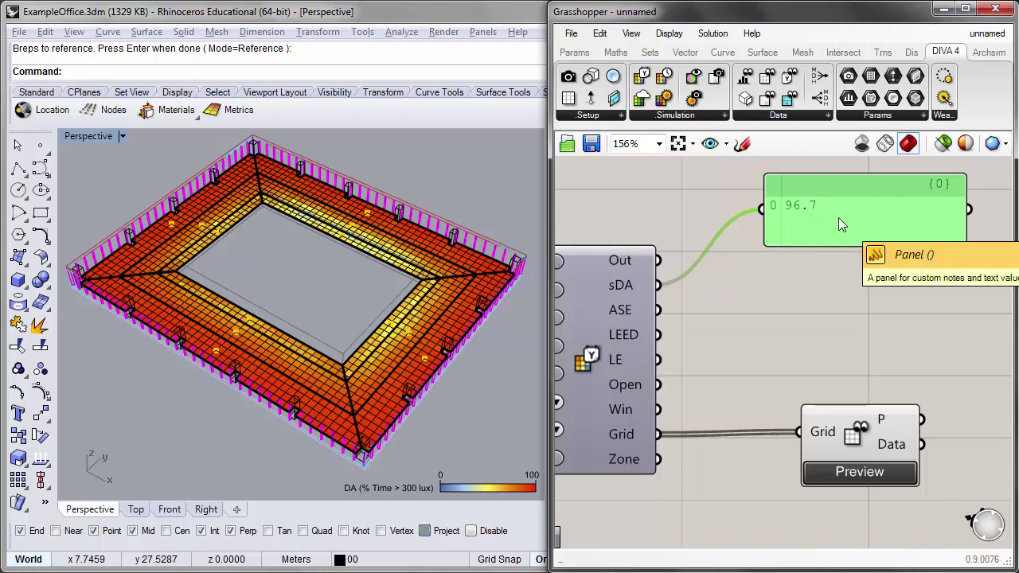
pyautogui.keyDown('alt'); pyautogui.moveTo(838, 218); pyautogui.dragTo(774, 311); pyautogui.keyUp('alt')
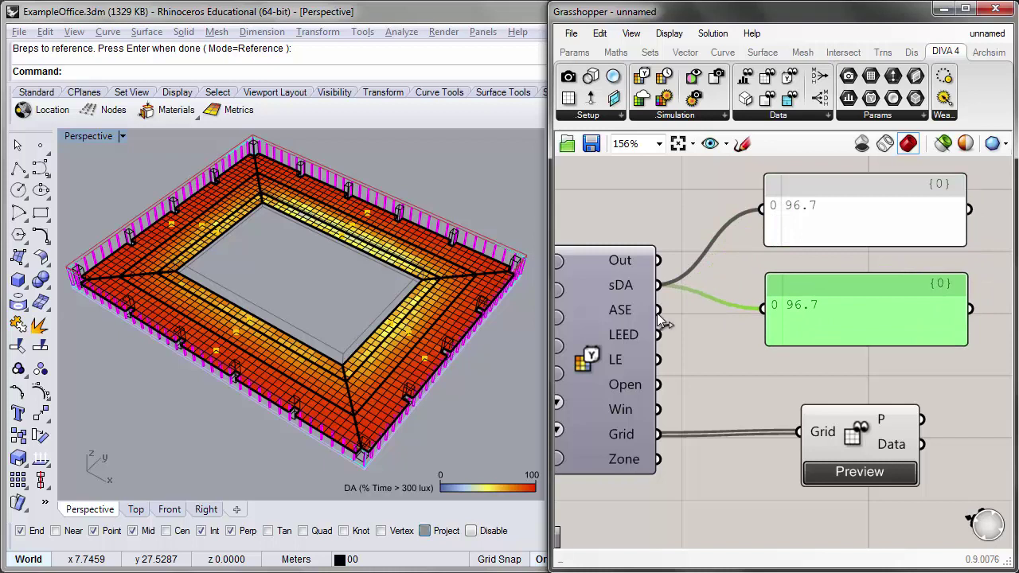
pyautogui.moveTo(658, 310); pyautogui.dragTo(763, 308)
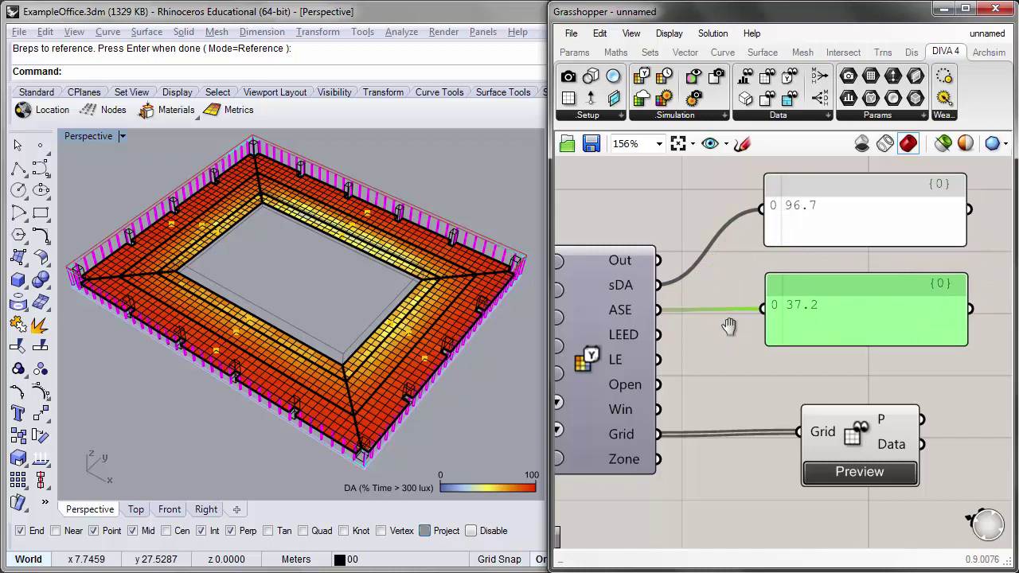
pyautogui.moveTo(722, 326); pyautogui.dragTo(682, 291, button='right')
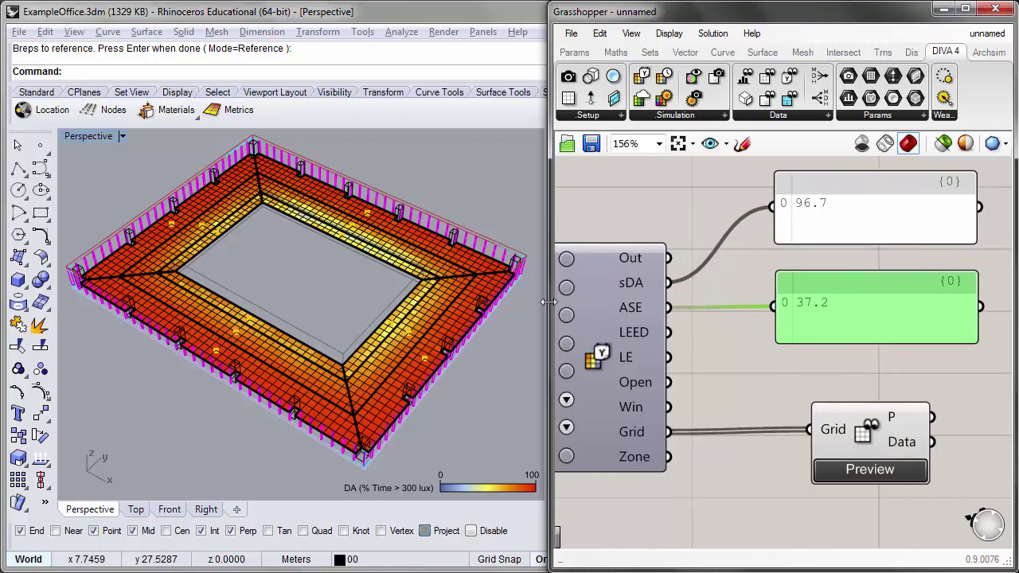
pyautogui.moveTo(631, 306)
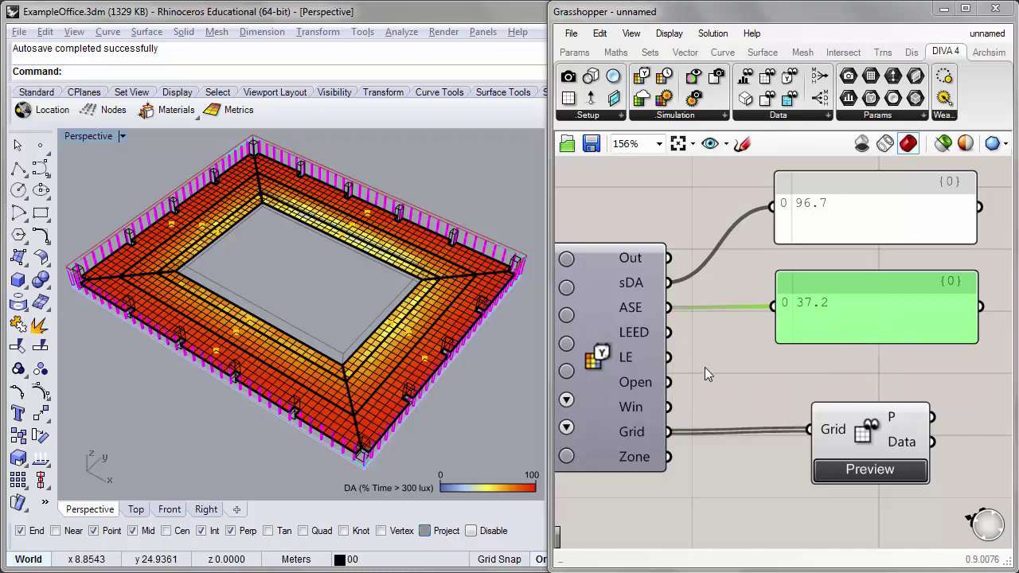
pyautogui.click(733, 366)
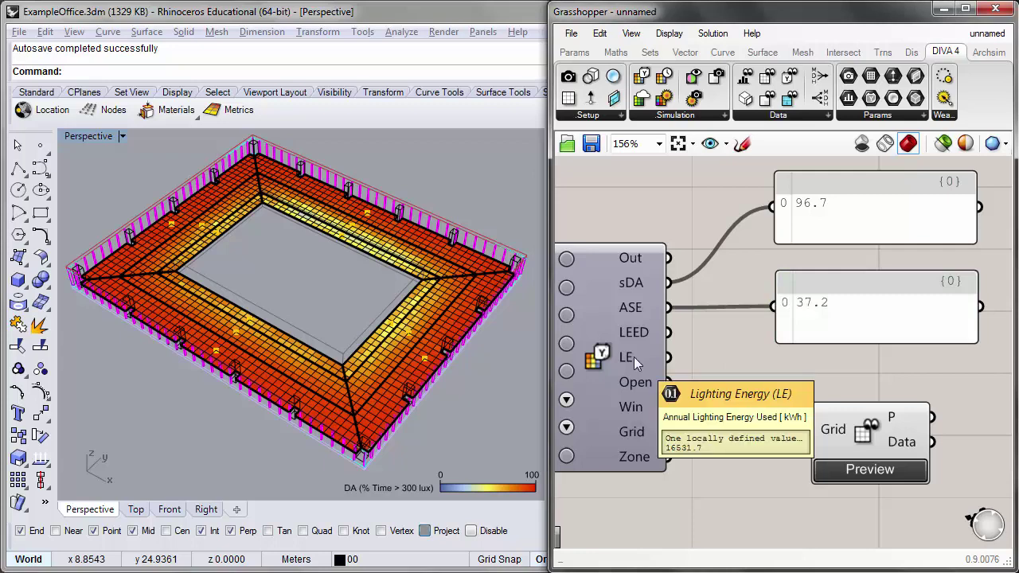
pyautogui.moveTo(634, 356); pyautogui.dragTo(777, 335, button='right')
pyautogui.scroll(-2, 650, 342)
pyautogui.scroll(5, 617, 335)
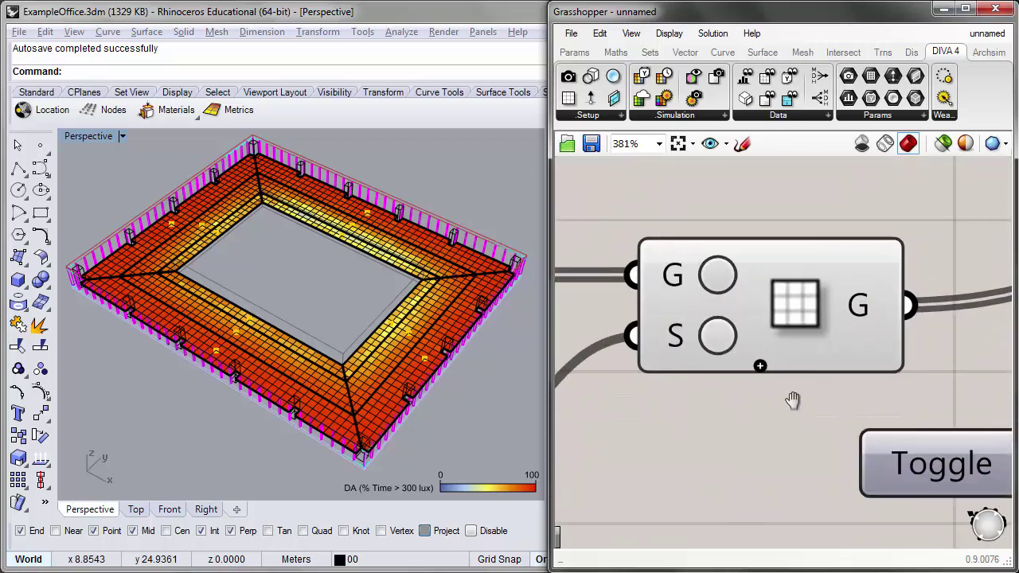
pyautogui.moveTo(791, 398); pyautogui.dragTo(785, 321, button='right')
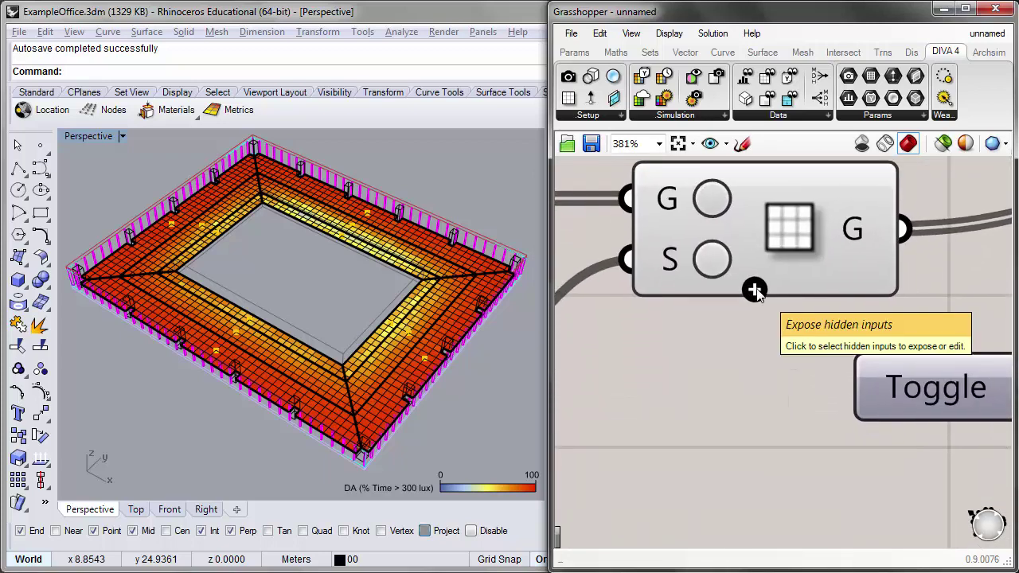
pyautogui.click(754, 290)
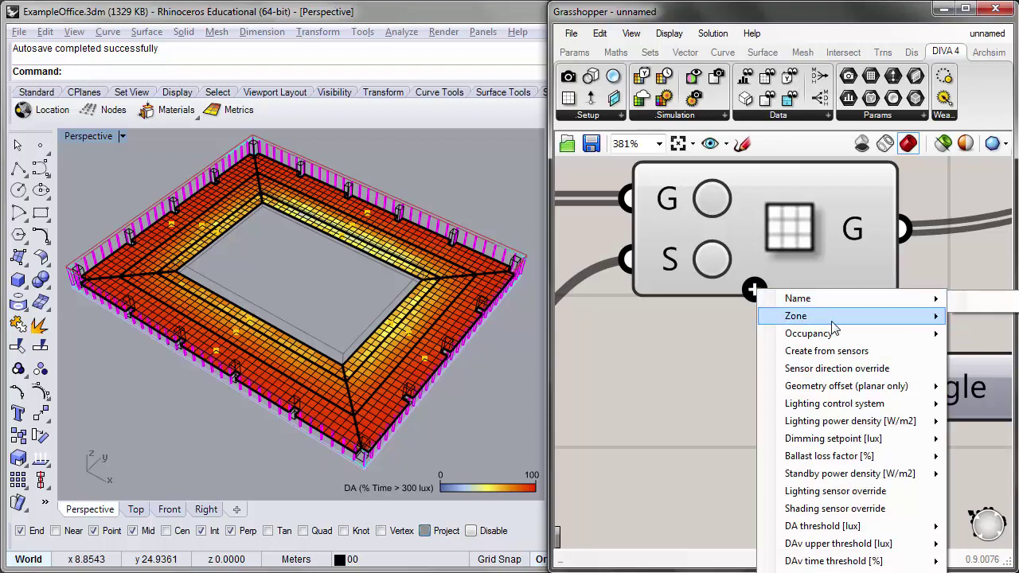
pyautogui.moveTo(827, 315)
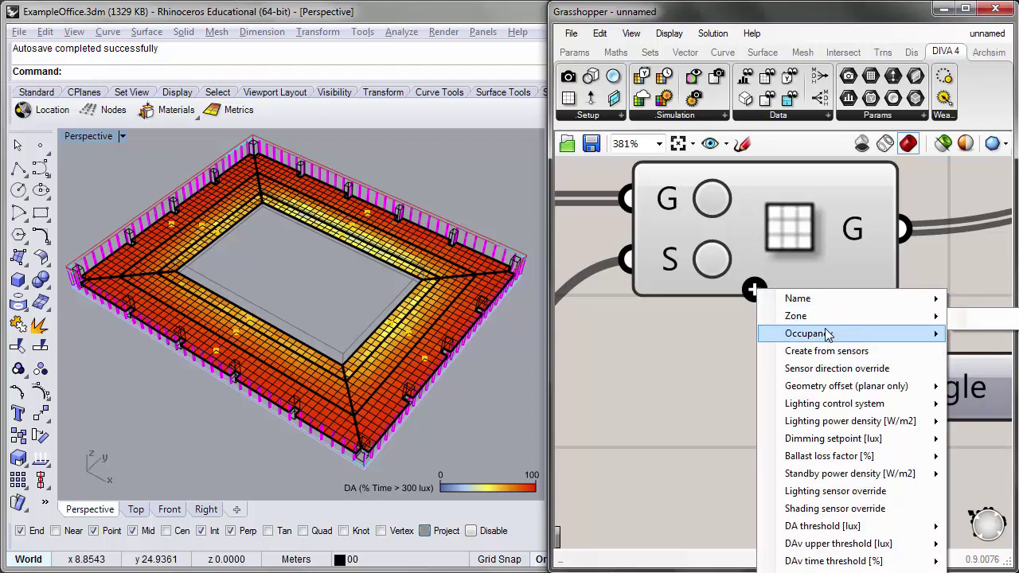
pyautogui.moveTo(825, 345)
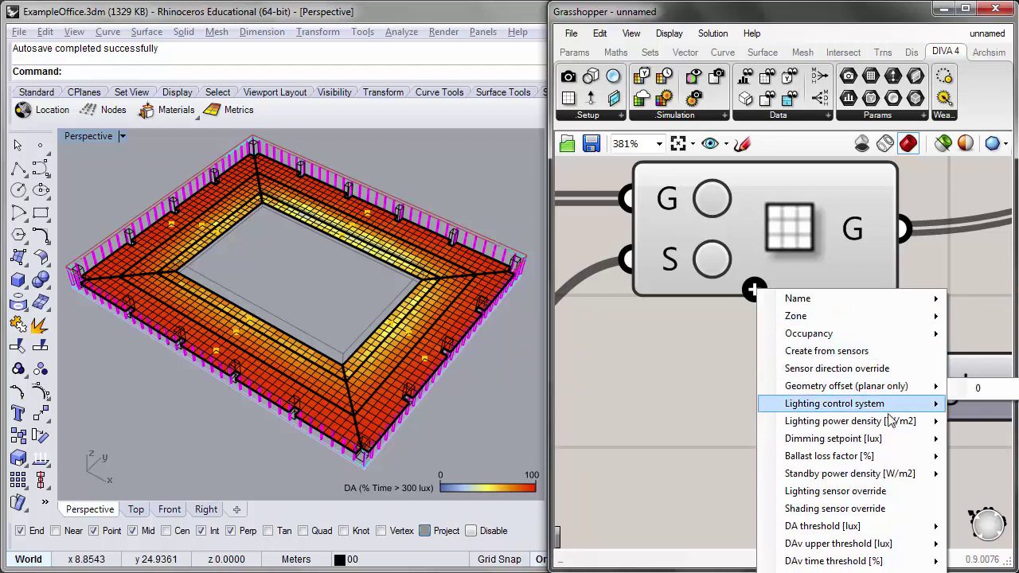
pyautogui.moveTo(882, 406)
pyautogui.moveTo(868, 428)
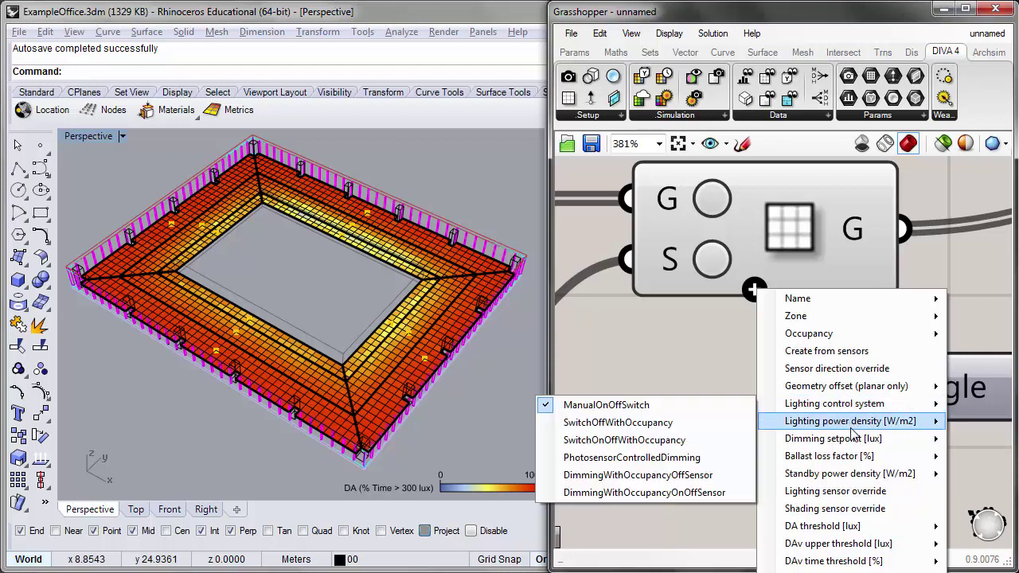
pyautogui.moveTo(836, 391)
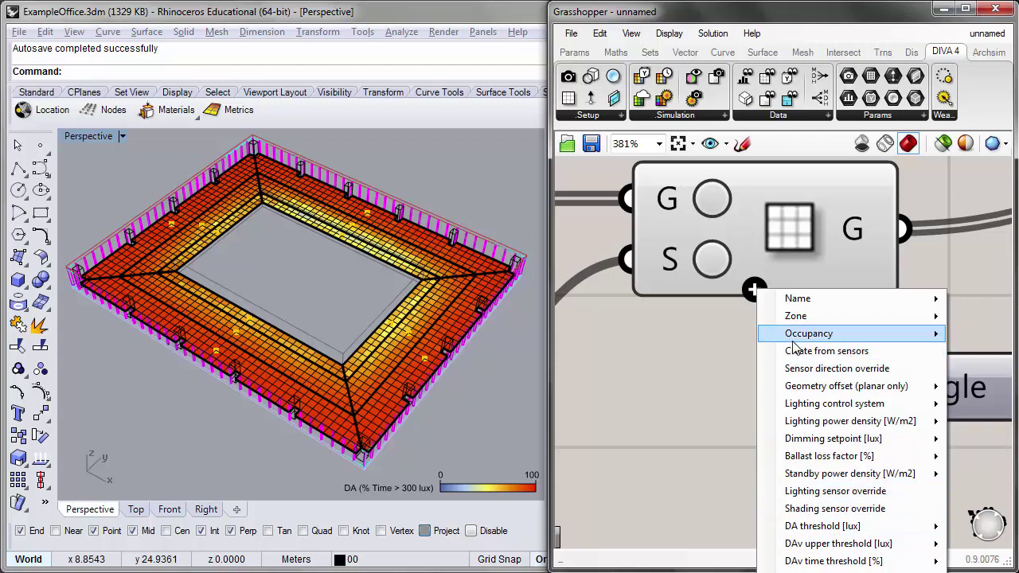
pyautogui.click(683, 480)
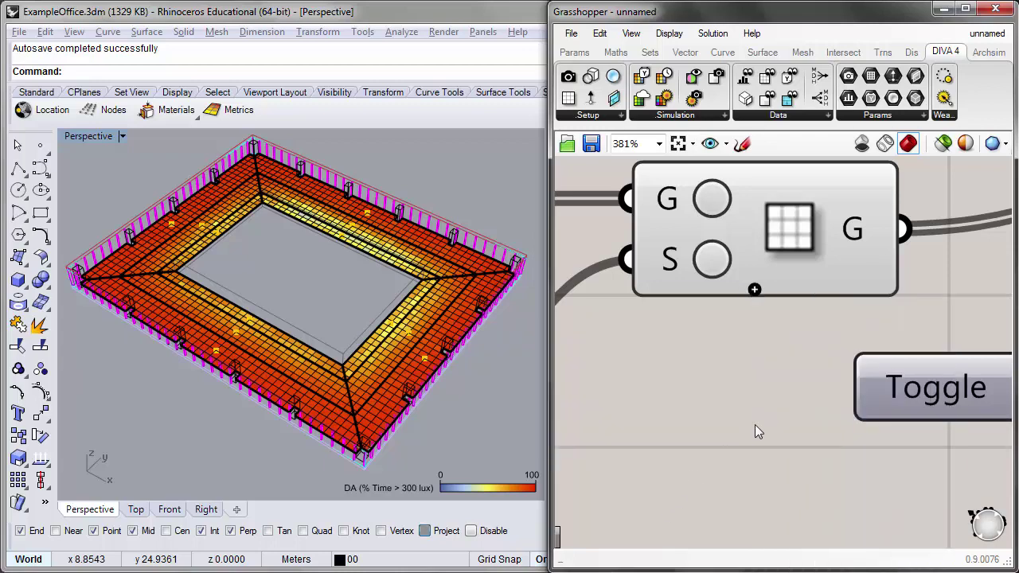
pyautogui.scroll(-5, 712, 400)
# - Read the tooltips on the Annual Daylight component's inputs and outputs
pyautogui.moveTo(694, 381); pyautogui.dragTo(557, 380, button='right')
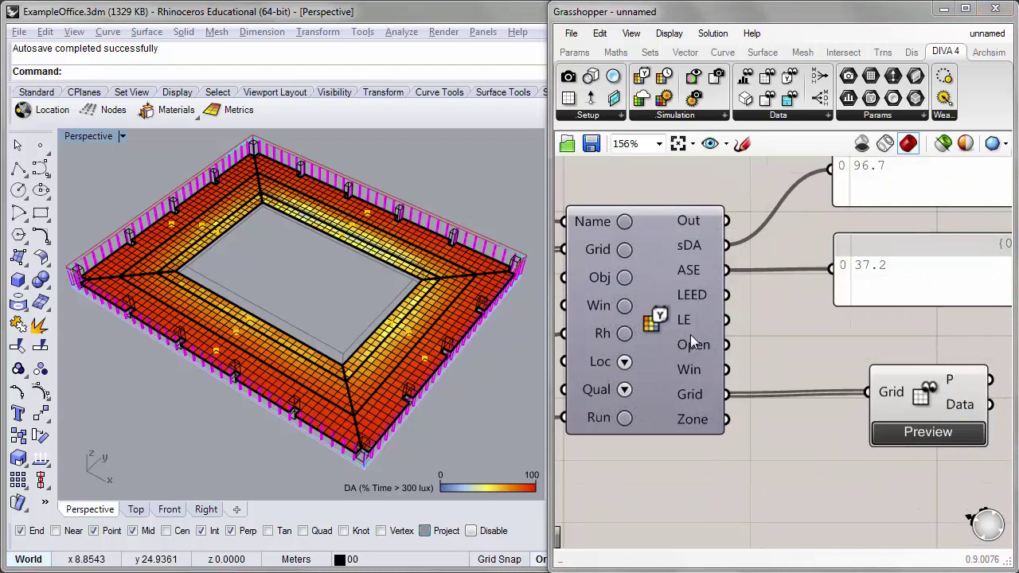
pyautogui.moveTo(700, 373)
pyautogui.moveTo(623, 345); pyautogui.dragTo(690, 350, button='right')
pyautogui.moveTo(660, 314)
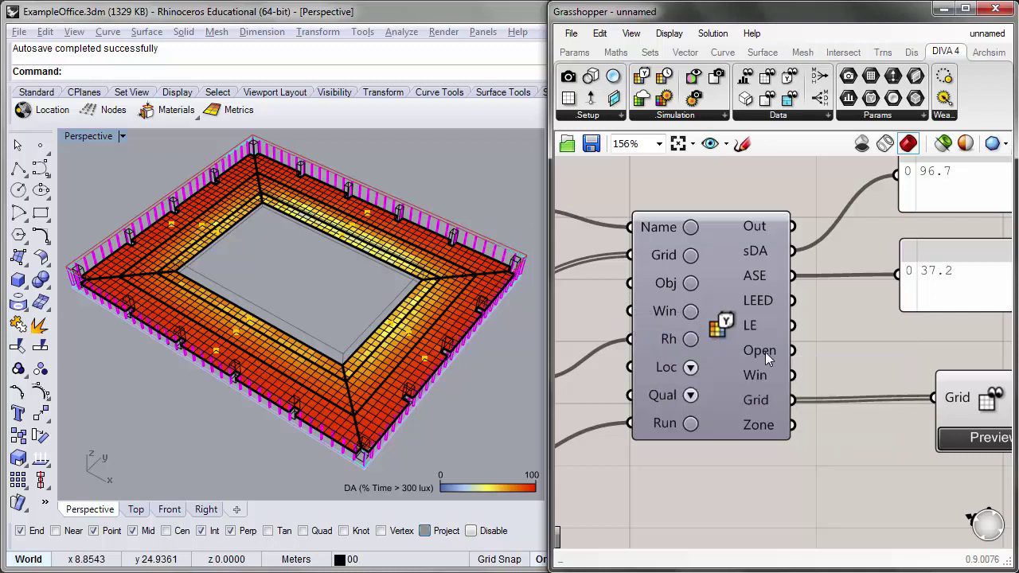
pyautogui.moveTo(758, 354)
pyautogui.moveTo(753, 375)
# - Delete the ASE 37.2 result panel from the canvas
pyautogui.moveTo(842, 373); pyautogui.dragTo(748, 365, button='right')
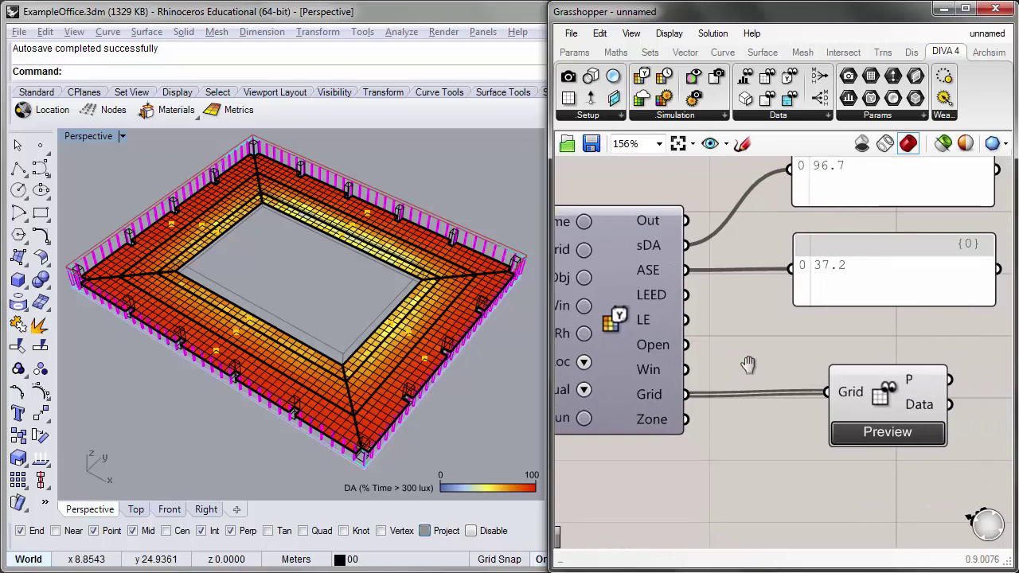
pyautogui.click(792, 255)
pyautogui.scroll(-2, 788, 254)
pyautogui.scroll(2, 782, 329)
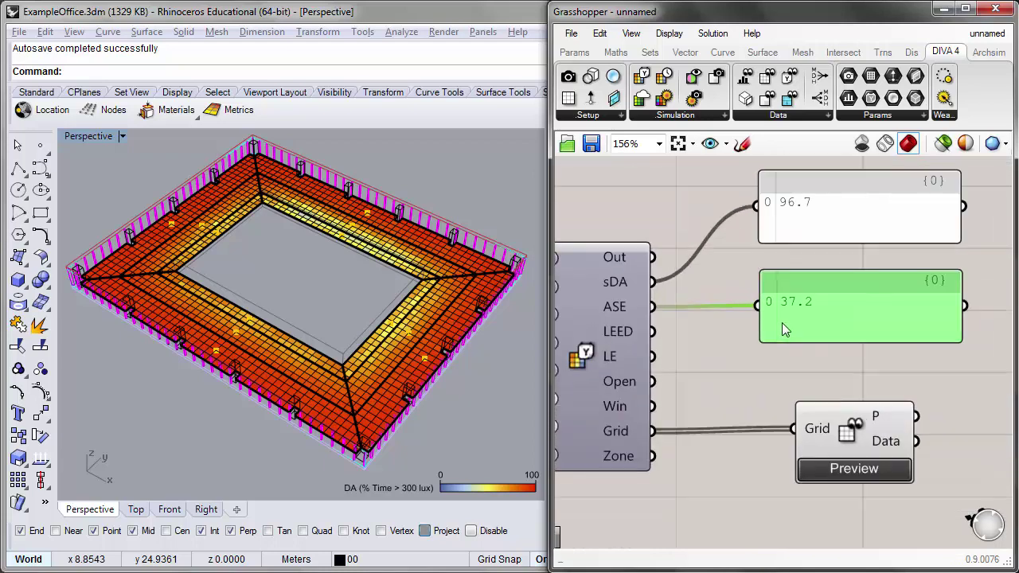
pyautogui.press('Delete')
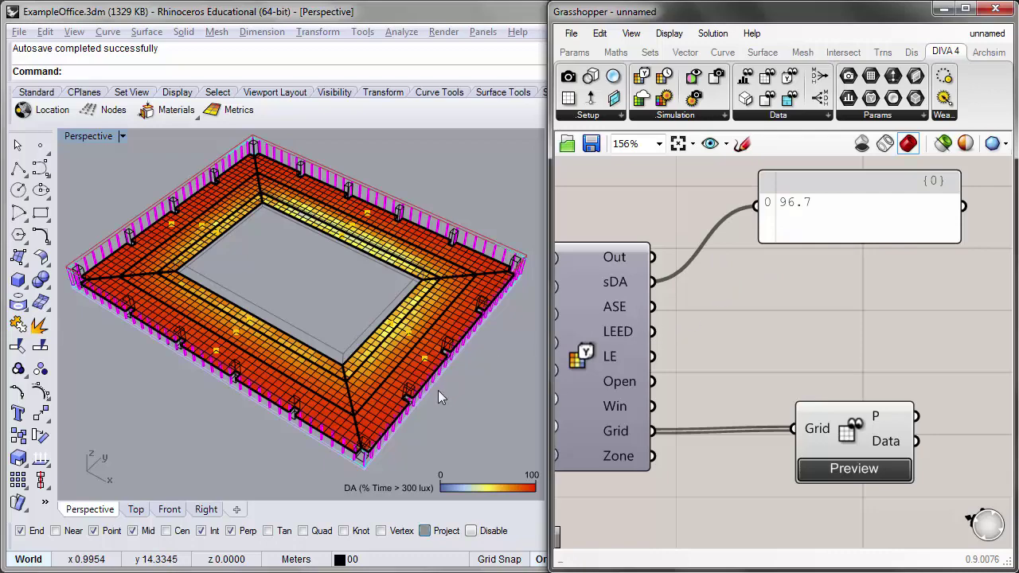
# - Open the Grid Viewer's Preview metric list, with Daylight Autonomy still checked
pyautogui.moveTo(438, 390); pyautogui.dragTo(430, 353, button='right')
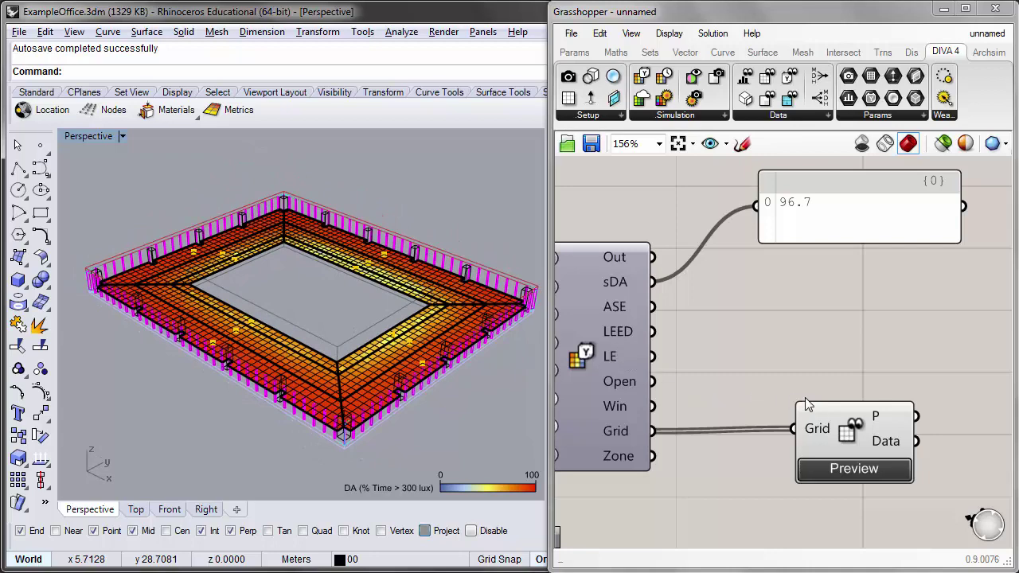
pyautogui.moveTo(804, 396); pyautogui.dragTo(785, 286, button='right')
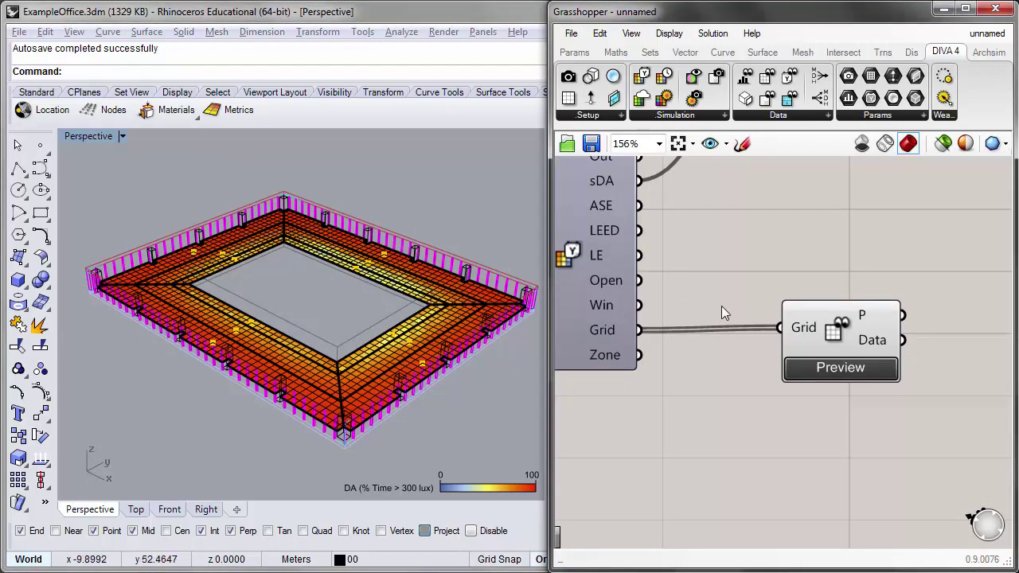
pyautogui.moveTo(884, 401); pyautogui.dragTo(852, 296, button='right')
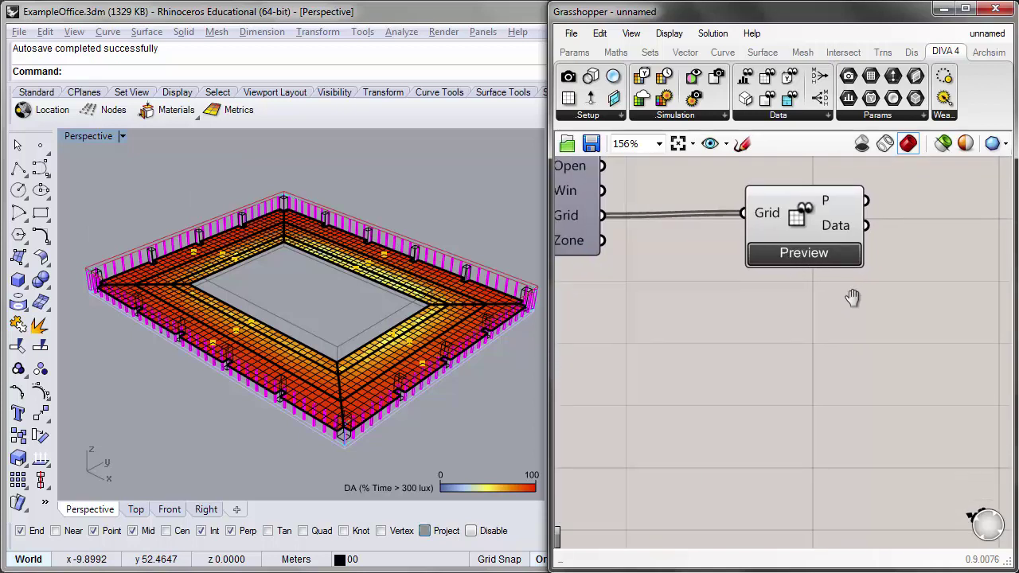
pyautogui.click(797, 258)
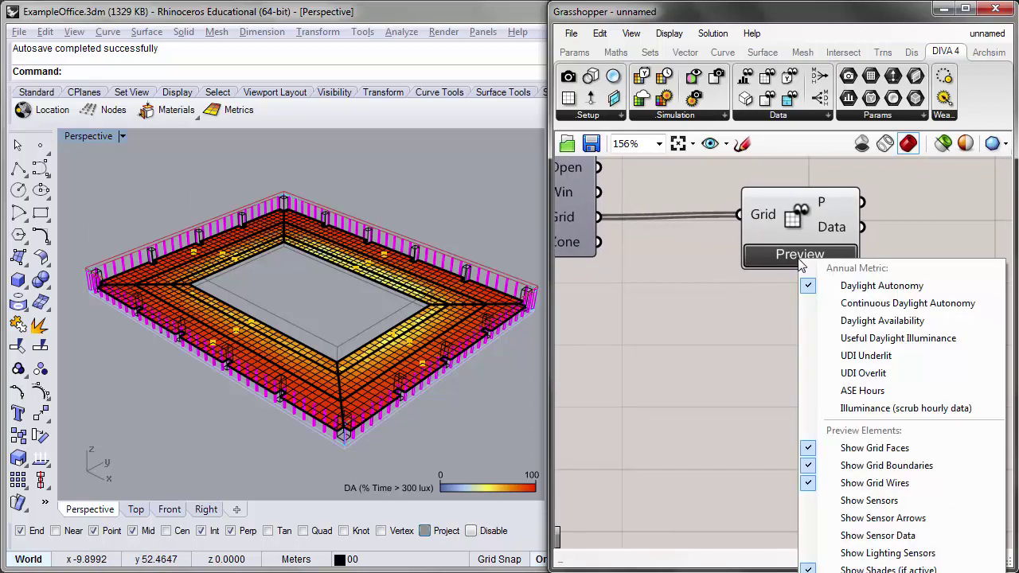
pyautogui.click(753, 299)
pyautogui.moveTo(753, 298); pyautogui.dragTo(739, 254, button='right')
pyautogui.click(781, 214)
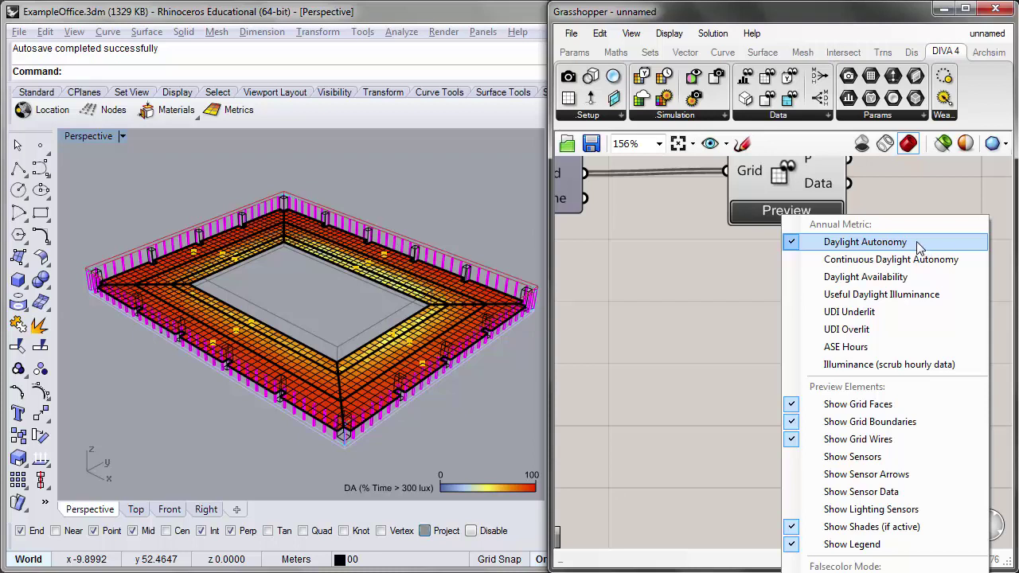
# - Switch the preview to Daylight Availability and orbit to inspect the magenta over-lit perimeter
pyautogui.click(898, 283)
pyautogui.moveTo(199, 306); pyautogui.dragTo(216, 329, button='right')
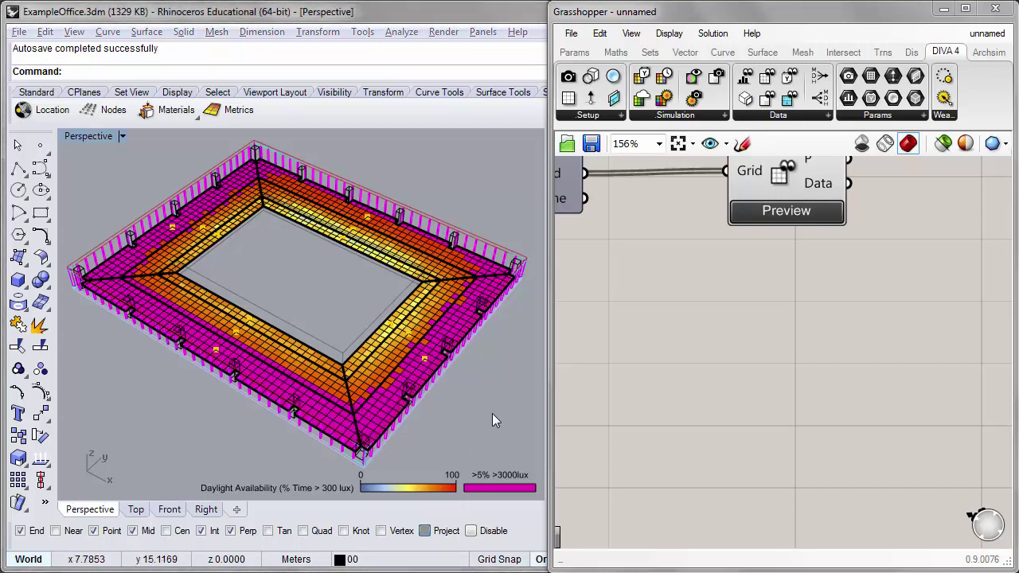
pyautogui.moveTo(492, 421); pyautogui.dragTo(518, 409, button='right')
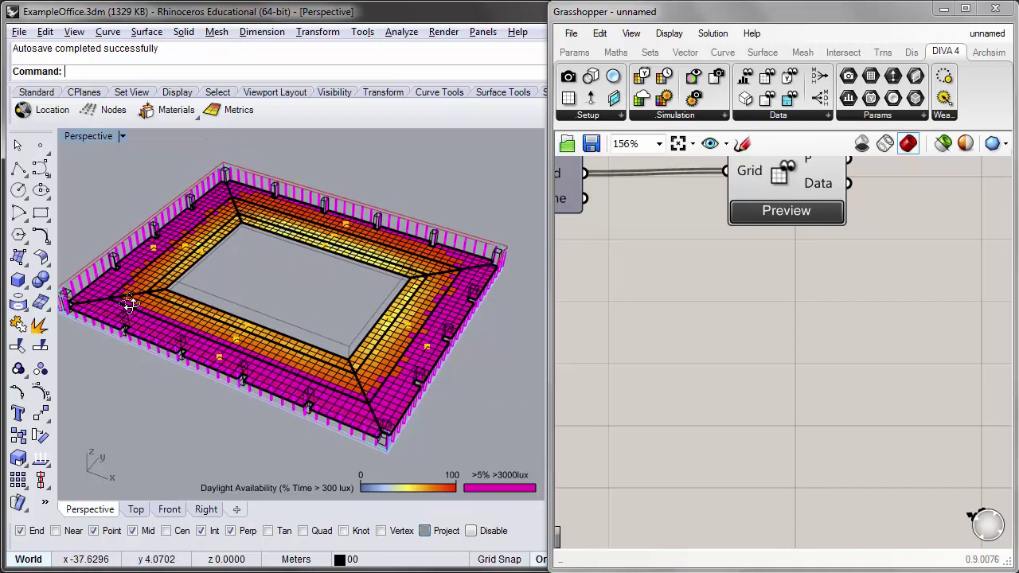
pyautogui.moveTo(129, 302); pyautogui.dragTo(90, 325, button='right')
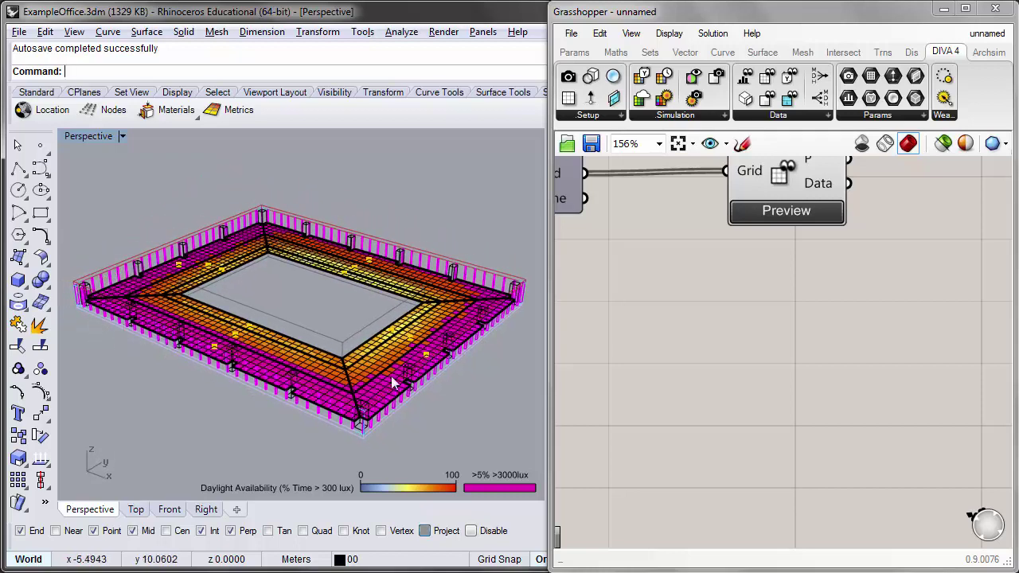
pyautogui.moveTo(428, 384); pyautogui.dragTo(422, 385, button='right')
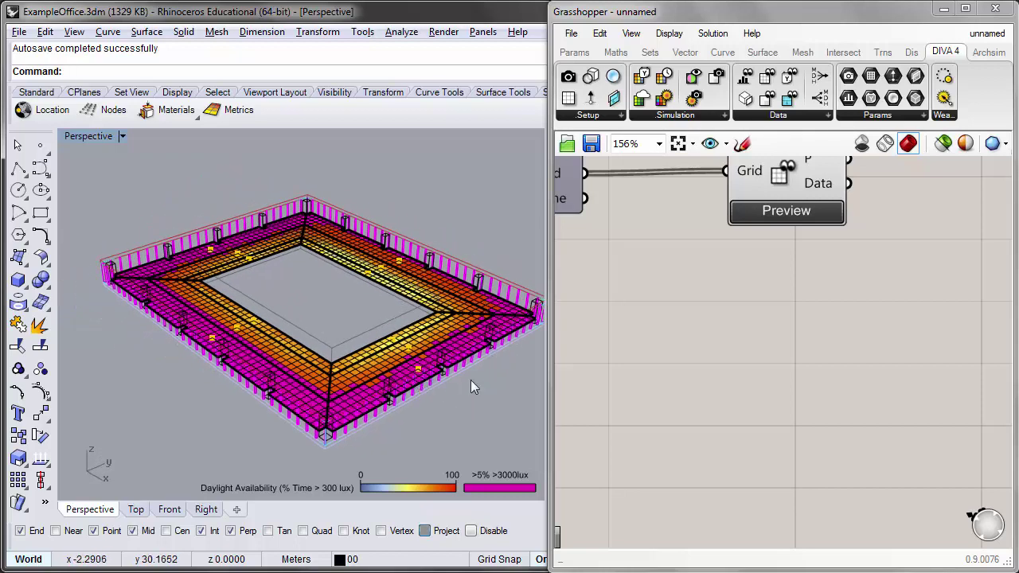
pyautogui.moveTo(137, 311); pyautogui.dragTo(227, 292, button='right')
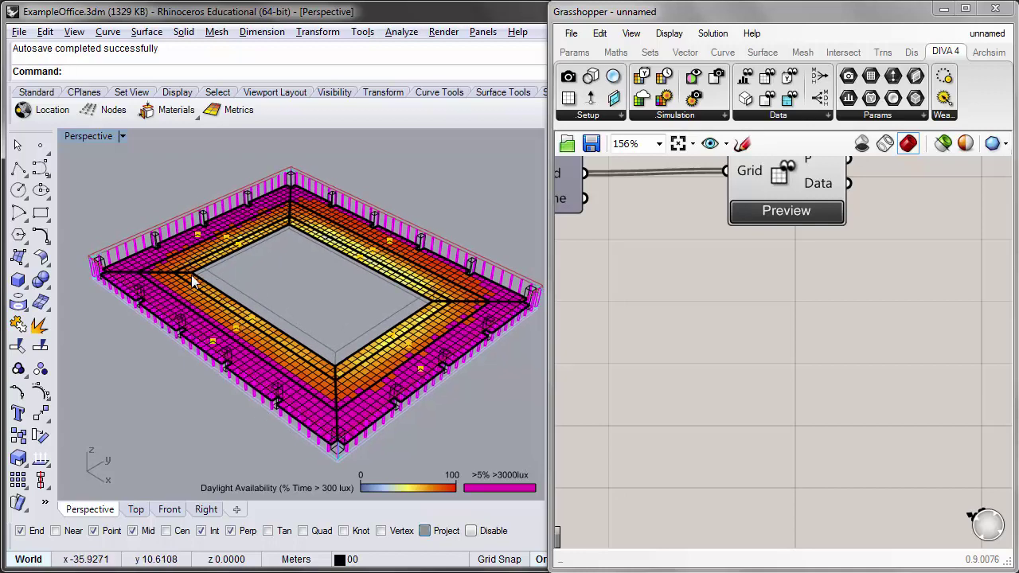
pyautogui.moveTo(195, 307); pyautogui.dragTo(255, 302, button='right')
pyautogui.rightClick(863, 408)
pyautogui.scroll(-5, 737, 286)
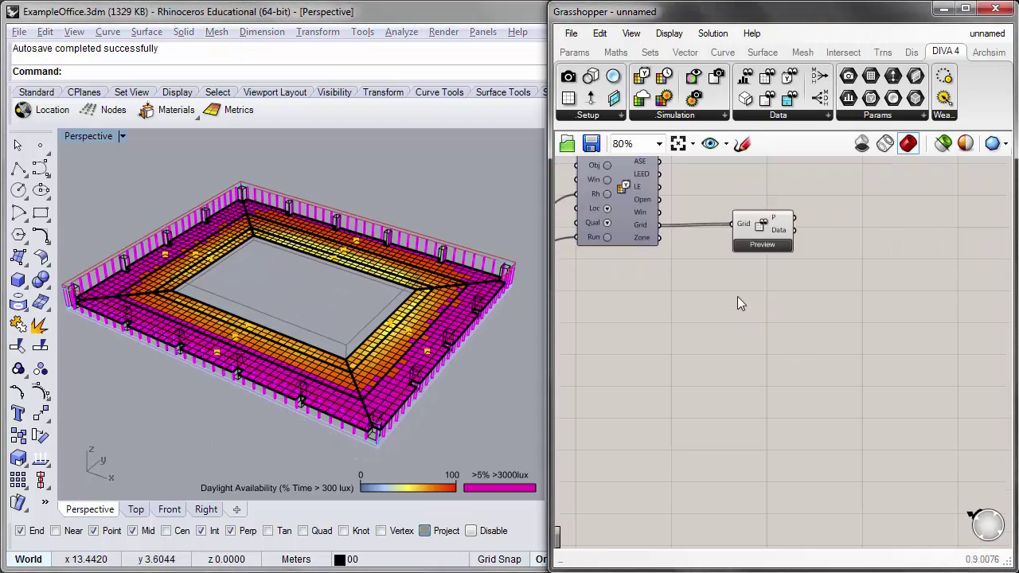
pyautogui.moveTo(737, 297); pyautogui.dragTo(718, 367, button='right')
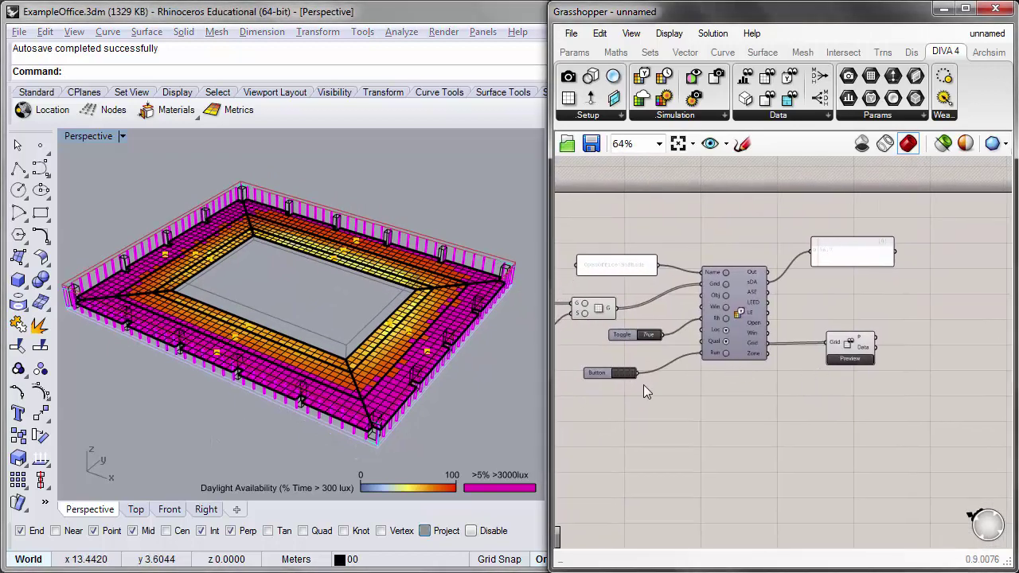
pyautogui.scroll(2, 679, 387)
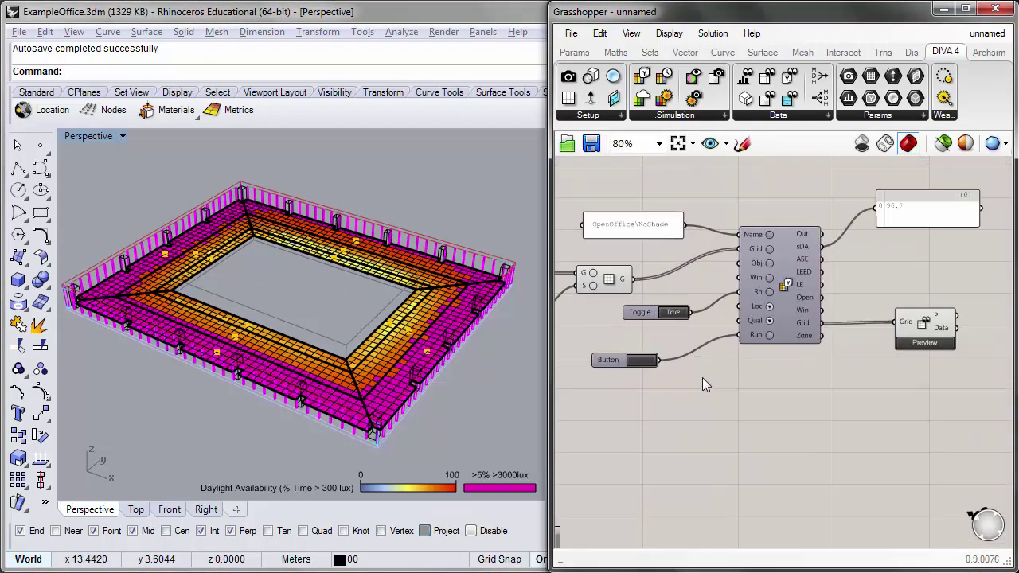
pyautogui.moveTo(702, 379); pyautogui.dragTo(713, 407, button='right')
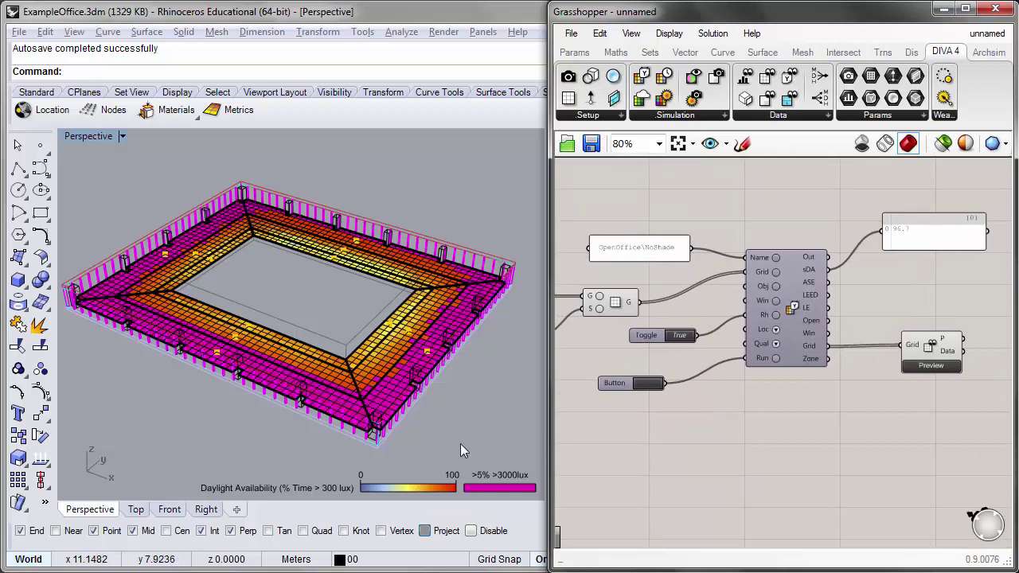